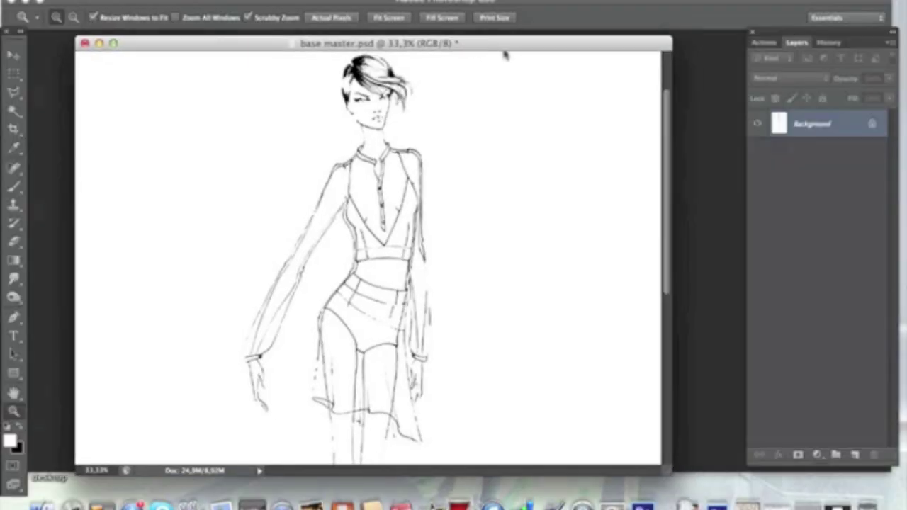
# Step: Apply a Levels adjustment to the fashion sketch in base master.psd
pyautogui.click(173, 2)
pyautogui.moveTo(243, 22)
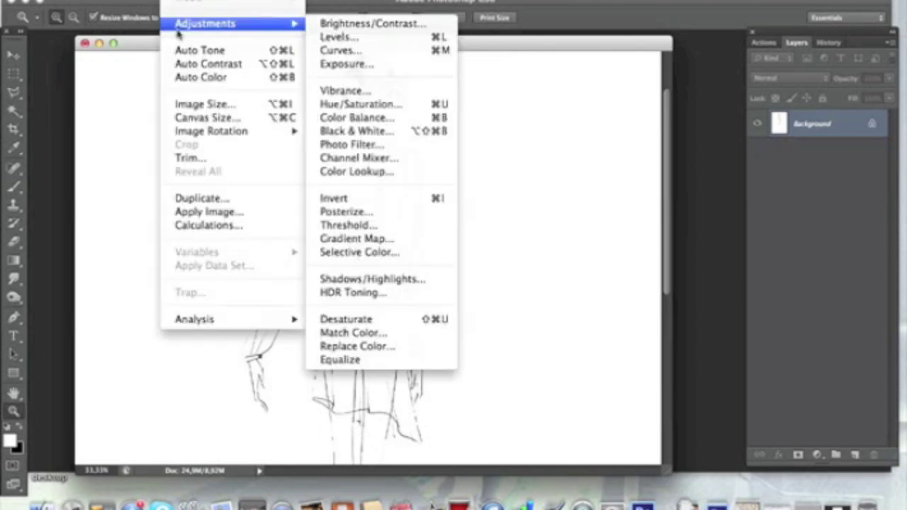
pyautogui.click(334, 34)
pyautogui.moveTo(556, 214)
pyautogui.mouseDown()
pyautogui.moveTo(591, 213)
pyautogui.moveTo(639, 227)
pyautogui.moveTo(559, 213)
pyautogui.moveTo(636, 227)
pyautogui.mouseUp()
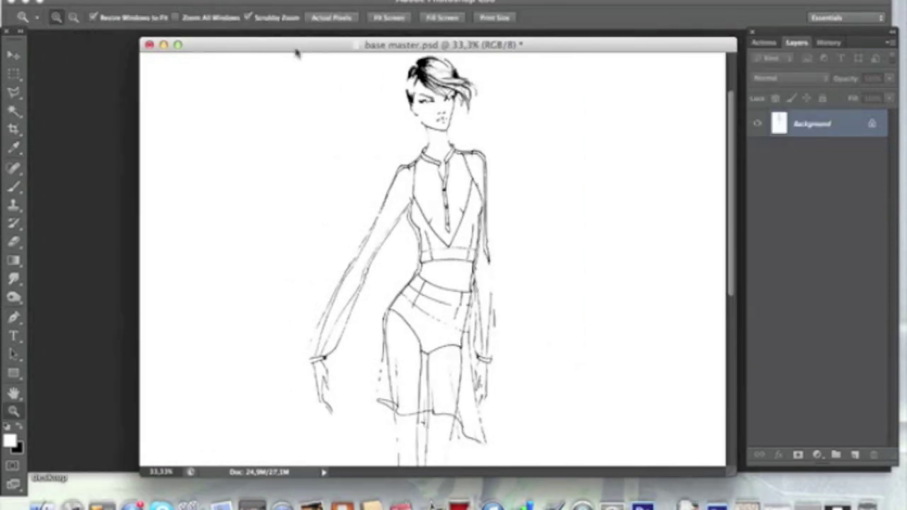
# Step: Select the whole figure by tracing its outer contour with the Polygonal Lasso
pyautogui.press('l')
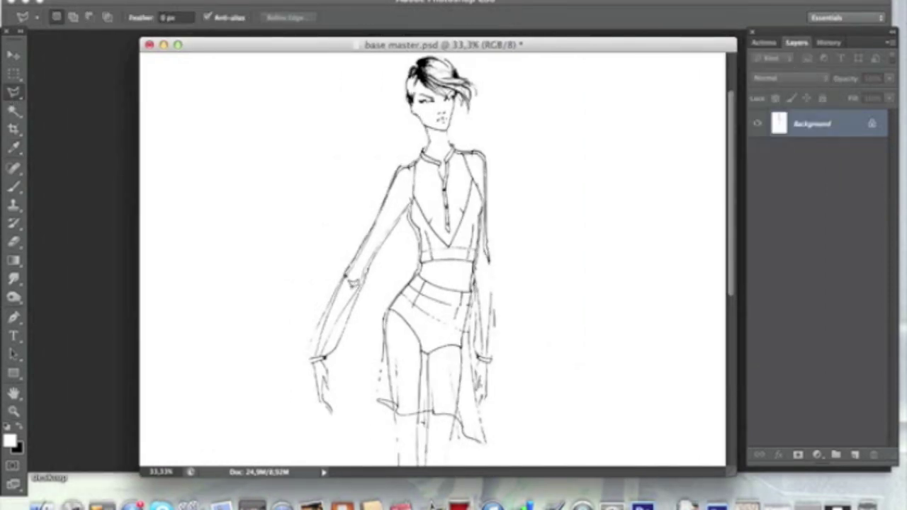
pyautogui.scroll(-5, 326, 376)
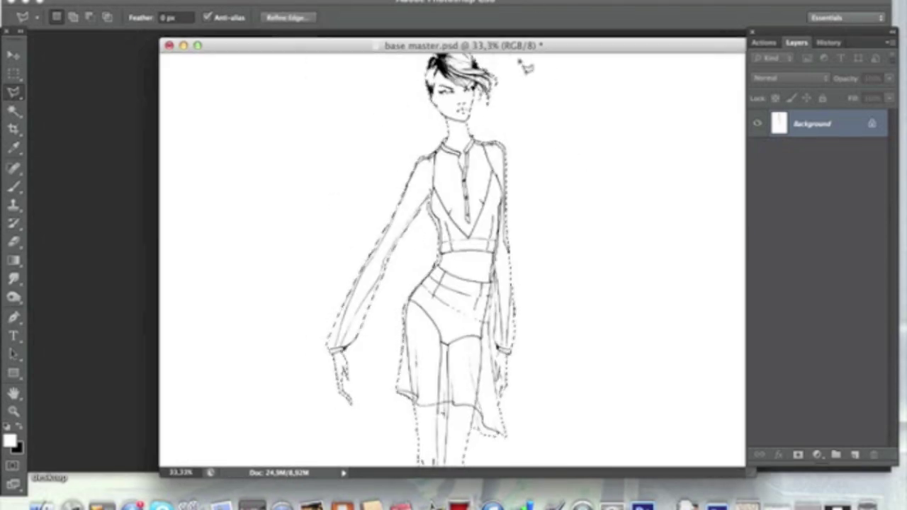
pyautogui.press('v')
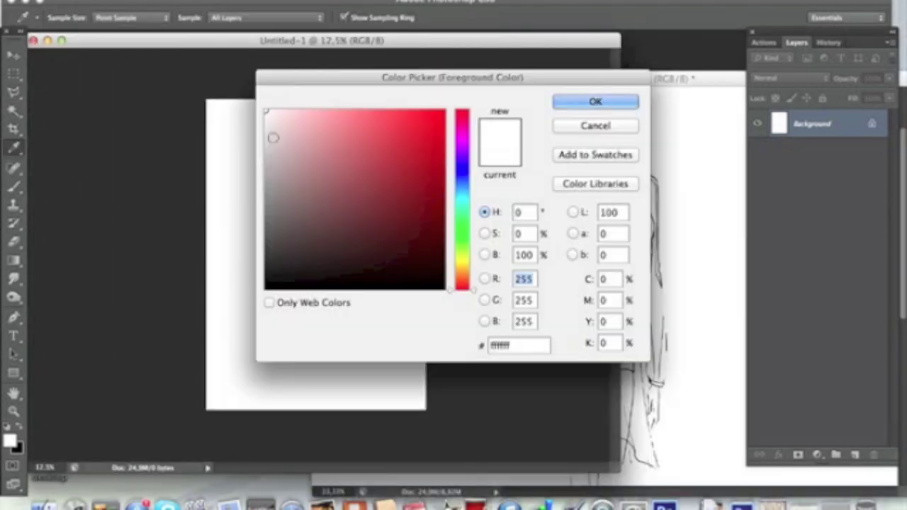
# Step: Choose light grey #aeaeae as the foreground color and fill the blank Untitled-1 canvas with it
pyautogui.moveTo(266, 154); pyautogui.dragTo(263, 166)
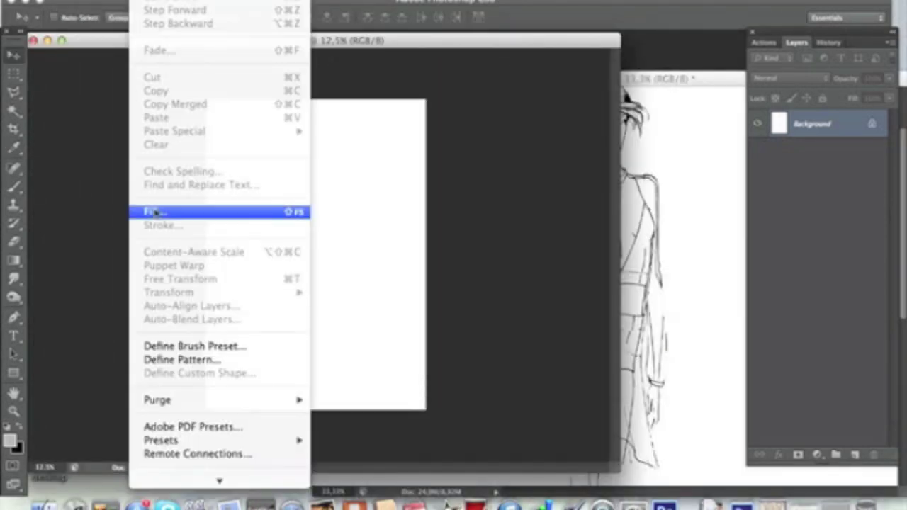
pyautogui.click(163, 208)
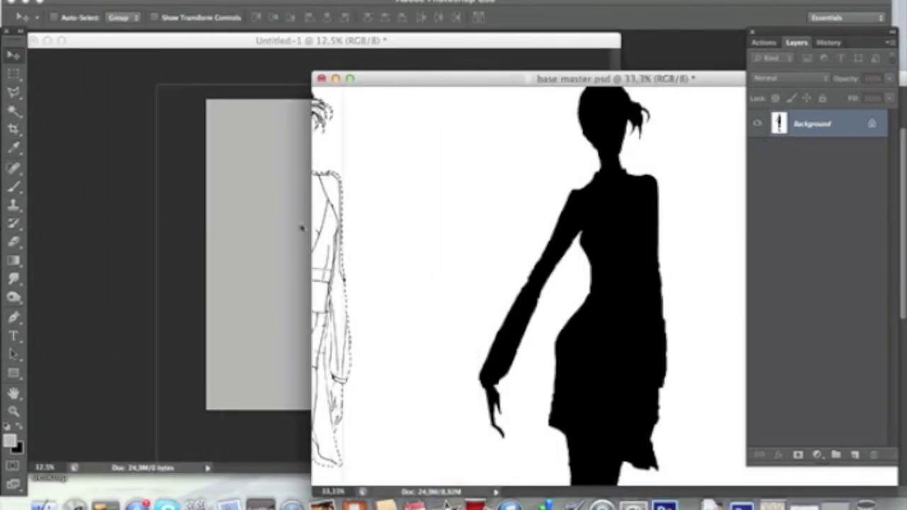
# Step: Bring the selected figure into Untitled-1 and free-transform it so the full body fits centered on the grey page
pyautogui.moveTo(301, 227); pyautogui.dragTo(324, 200)
pyautogui.press('super+t')
pyautogui.moveTo(336, 124); pyautogui.dragTo(341, 108)
pyautogui.moveTo(314, 213); pyautogui.dragTo(320, 209)
pyautogui.press('Return')
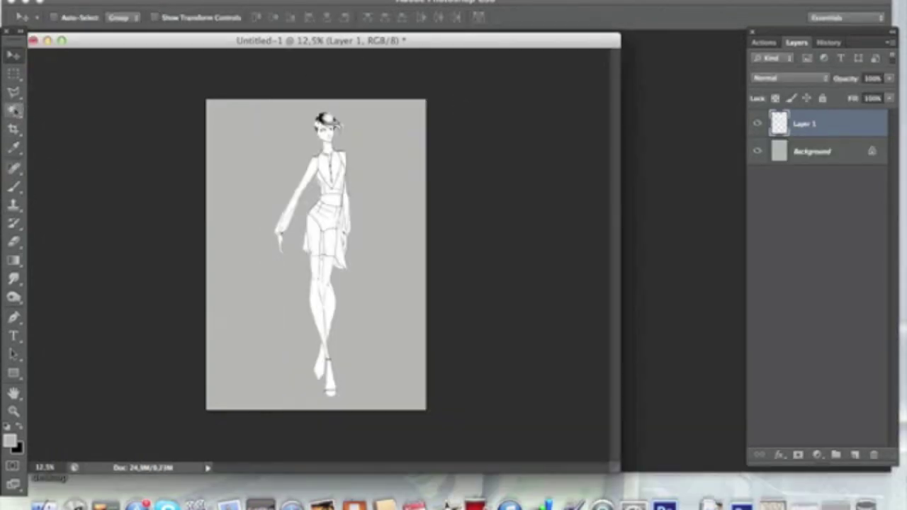
# Step: Select the empty area around the figure with the Magic Wand and invert the selection to the figure itself
pyautogui.press('w')
pyautogui.click(377, 141)
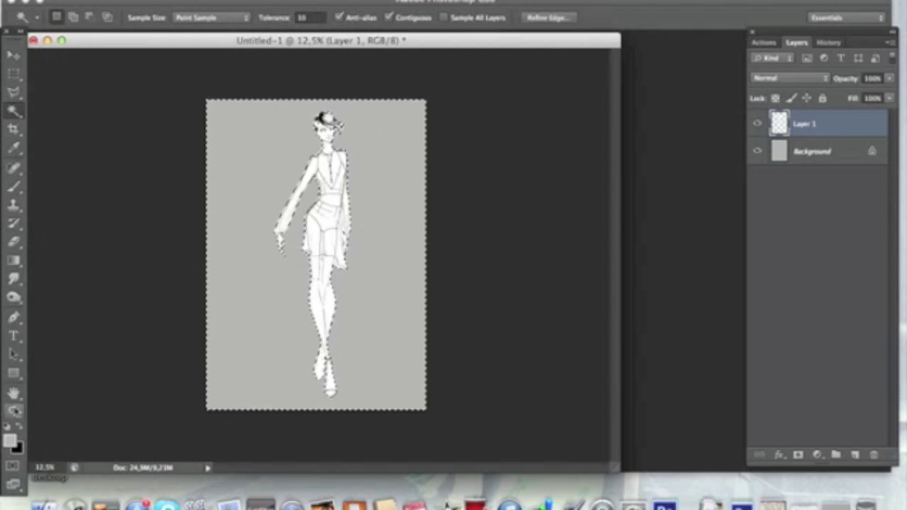
pyautogui.click(13, 411)
pyautogui.click(317, 152)
pyautogui.click(316, 152)
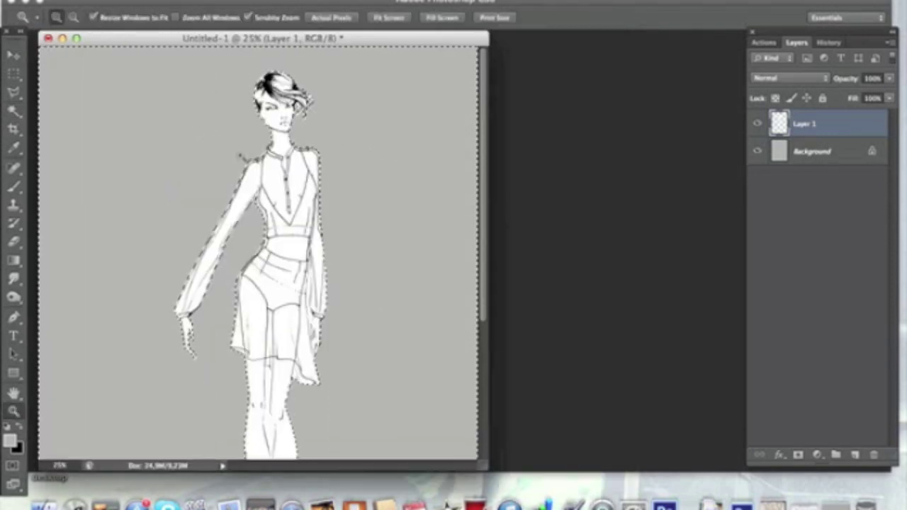
pyautogui.click(250, 176)
pyautogui.scroll(-2, 627, 239)
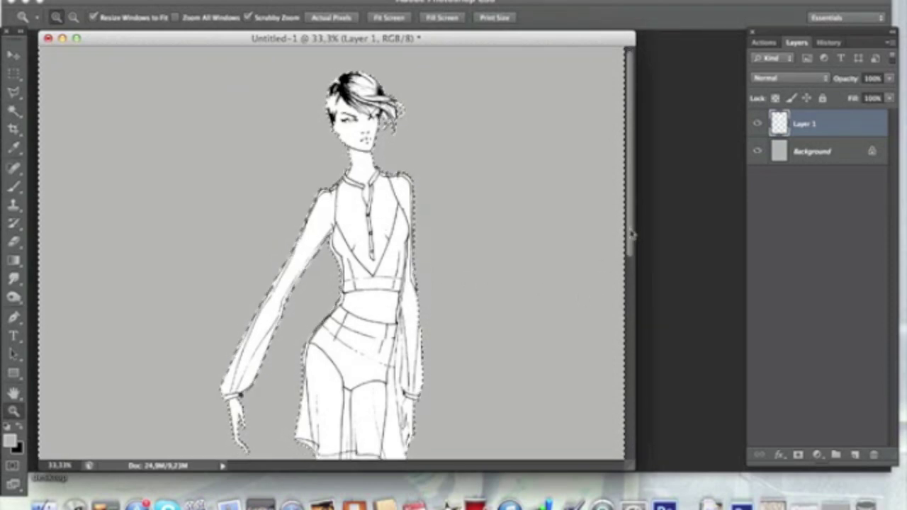
pyautogui.click(298, 2)
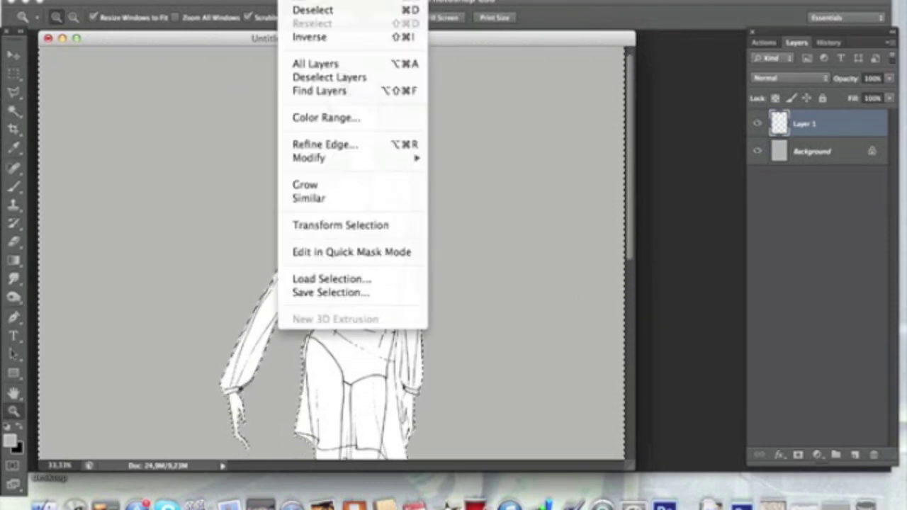
pyautogui.click(305, 34)
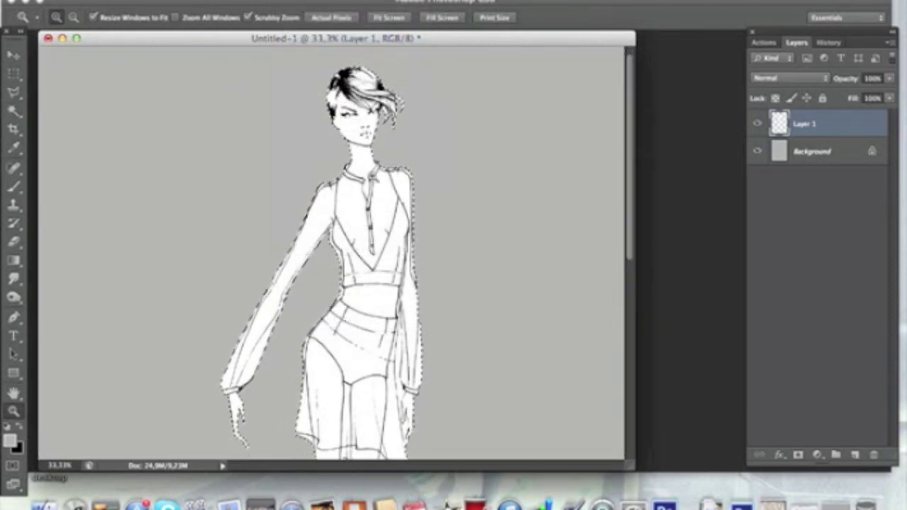
# Step: Save the figure selection as a new channel named croquis and deselect
pyautogui.press('w')
pyautogui.click(297, 1)
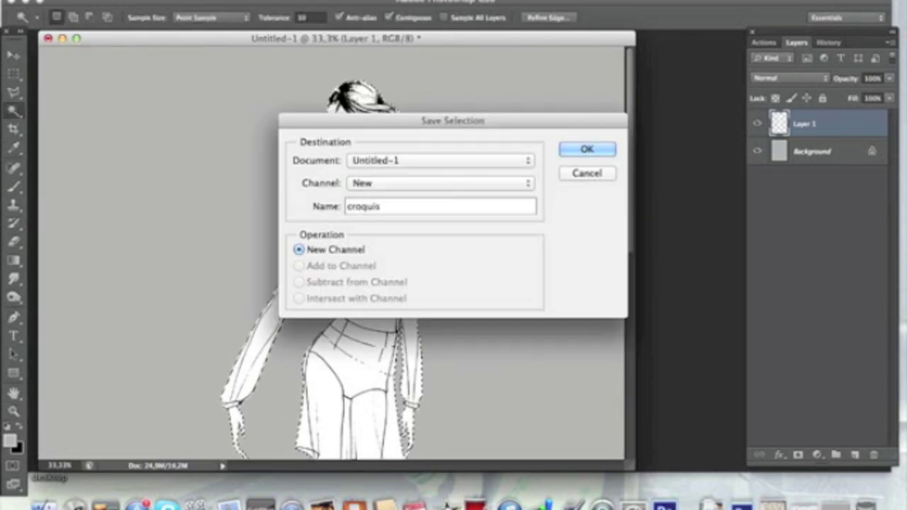
pyautogui.click(585, 149)
pyautogui.press('super+d')
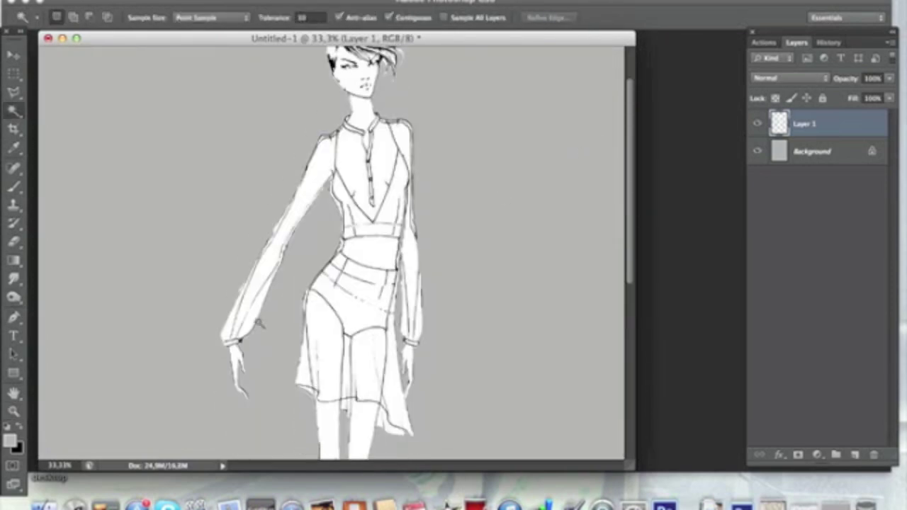
# Step: Add a new layer and brush background grey over the loose sleeves so only the slim arms remain
pyautogui.click(890, 42)
pyautogui.click(761, 45)
pyautogui.press('b')
pyautogui.press('l')
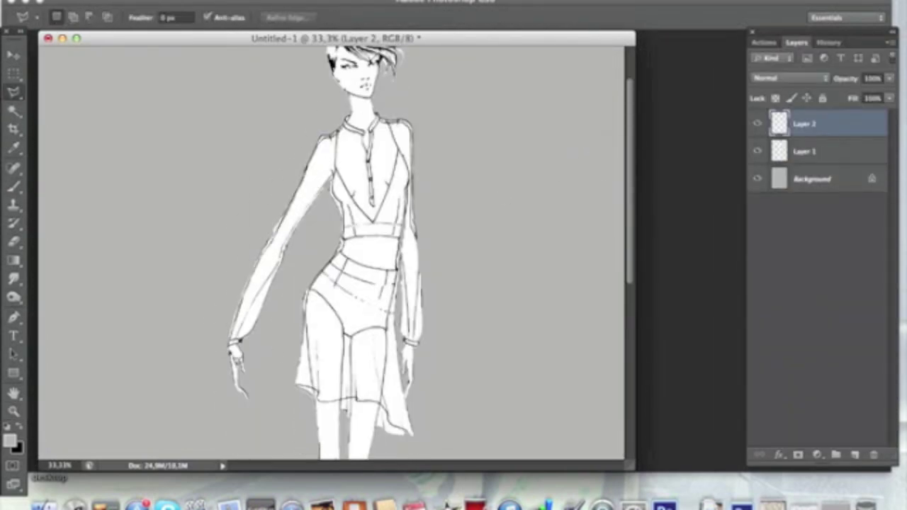
pyautogui.press('b')
pyautogui.keyDown('super'); pyautogui.click(293, 242); pyautogui.keyUp('super')
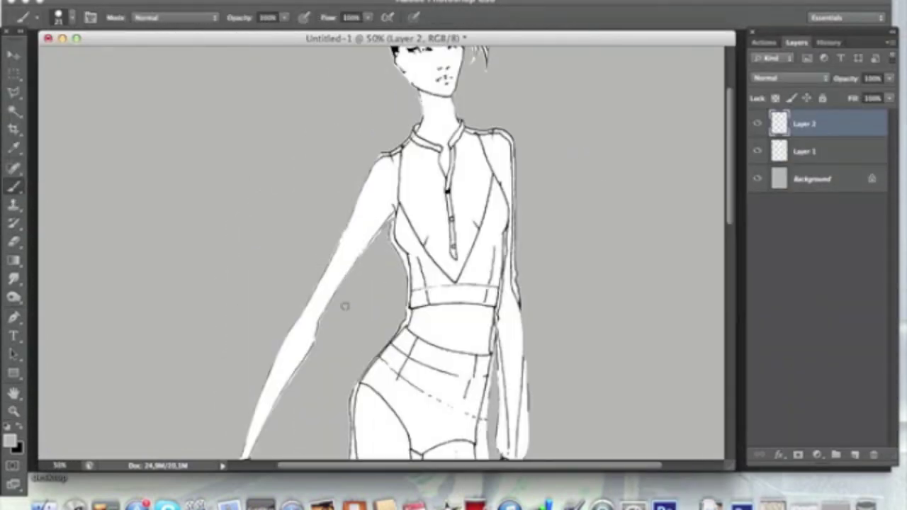
pyautogui.scroll(-2, 520, 300)
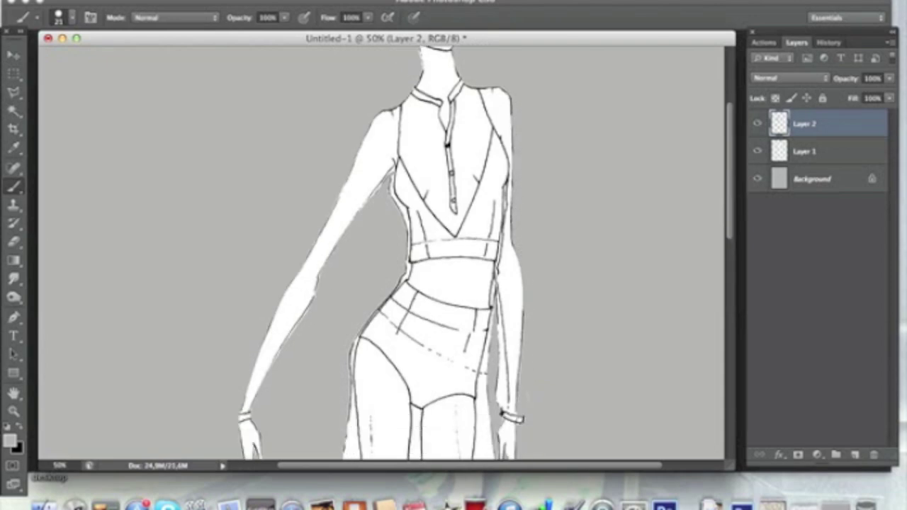
# Step: Lasso the gaps between each arm and the body and paint out the sleeve and skirt fabric there in grey
pyautogui.press('l')
pyautogui.click(399, 197)
pyautogui.press('b')
pyautogui.press('l')
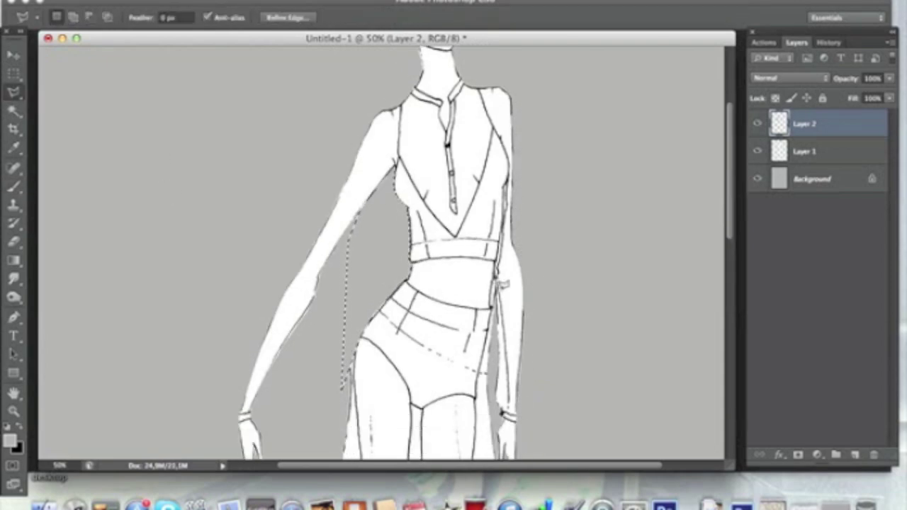
pyautogui.scroll(-5, 457, 405)
pyautogui.doubleClick(511, 182)
pyautogui.press('b')
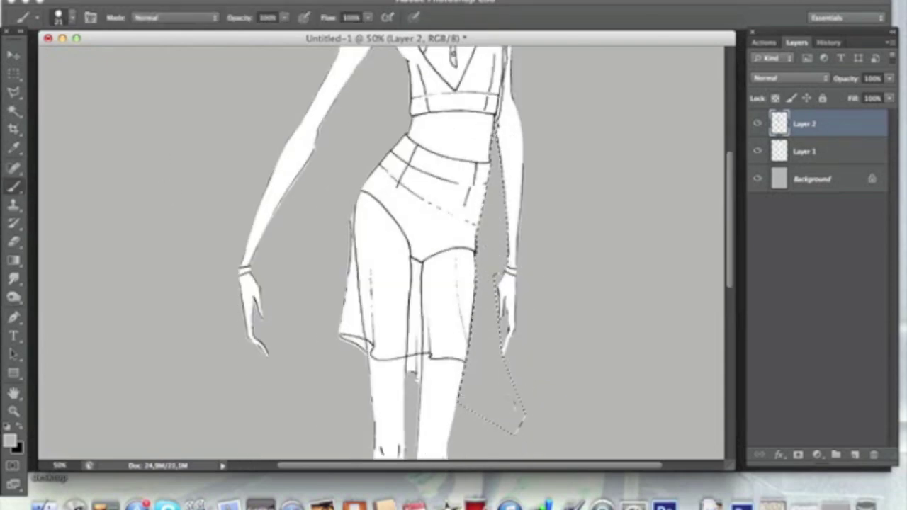
# Step: Lasso along the outer edge of the left thigh and paint out the skirt fabric beside it in grey
pyautogui.press('l')
pyautogui.click(354, 215)
pyautogui.doubleClick(354, 179)
pyautogui.press('b')
pyautogui.moveTo(353, 219); pyautogui.dragTo(343, 347)
# Step: Lasso the gap between the legs and paint out the skirt fabric inside it in grey
pyautogui.press('l')
pyautogui.click(407, 419)
pyautogui.click(420, 383)
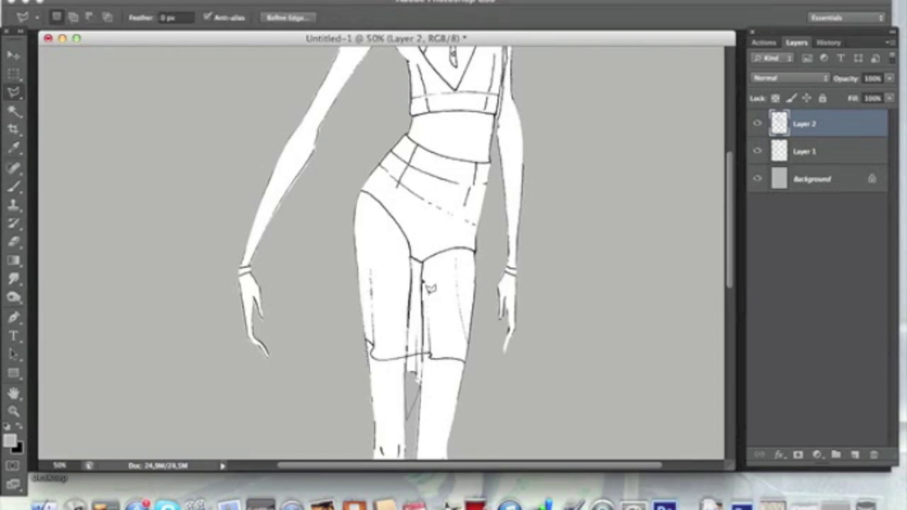
pyautogui.doubleClick(415, 260)
pyautogui.press('b')
pyautogui.moveTo(415, 269); pyautogui.dragTo(414, 383)
# Step: Duplicate Layer 1 and set the blend mode of the top Layer 1 to Multiply
pyautogui.press('z')
pyautogui.keyDown('alt'); pyautogui.click(474, 248); pyautogui.keyUp('alt')
pyautogui.click(804, 151)
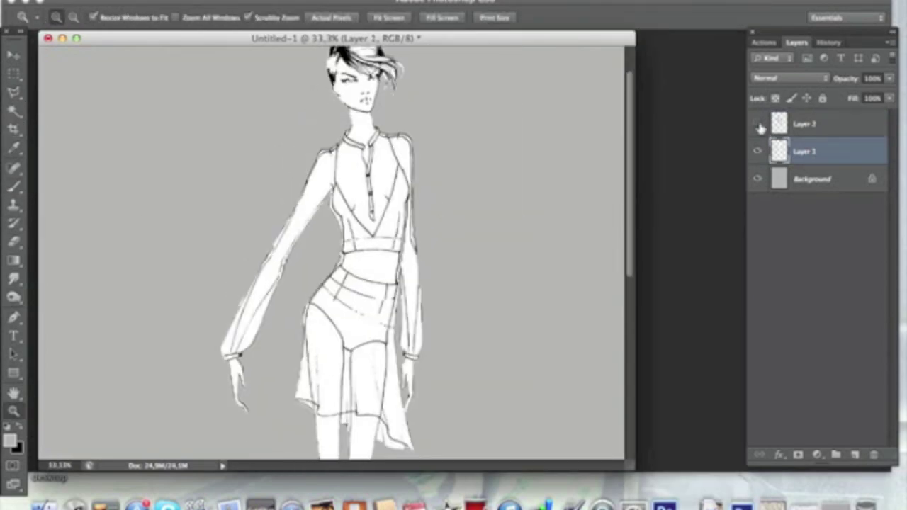
pyautogui.rightClick(849, 151)
pyautogui.click(723, 73)
pyautogui.click(597, 181)
pyautogui.click(790, 78)
pyautogui.click(786, 117)
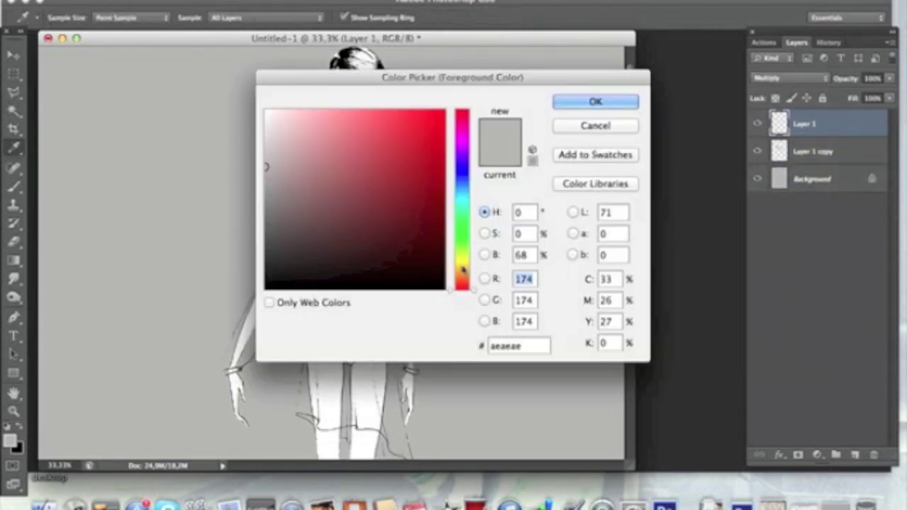
# Step: Paint the face, neck, chest, arms and midriff in a pale skin tone with the Brush
pyautogui.press('Return')
pyautogui.press('b')
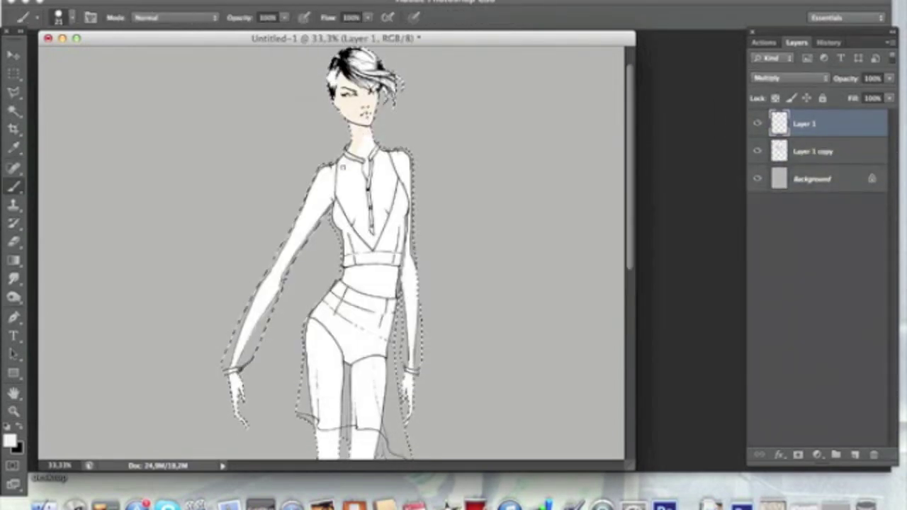
pyautogui.press('super+d')
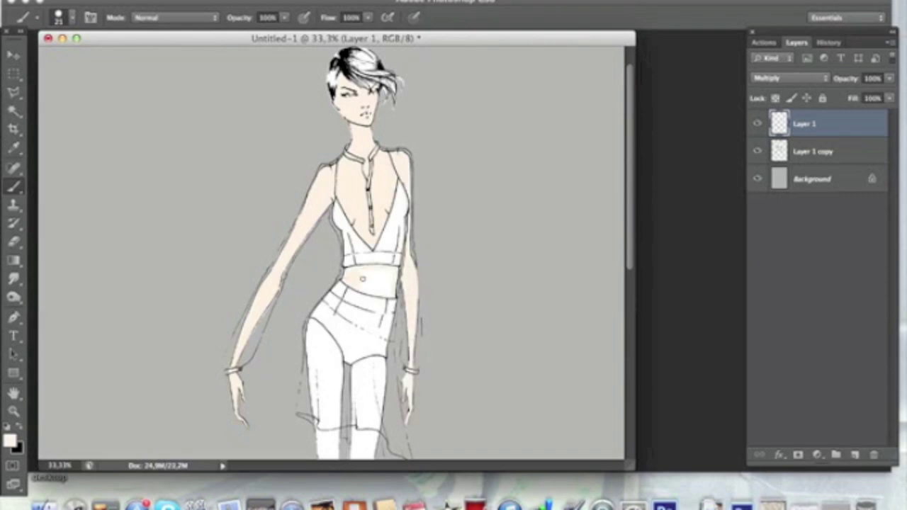
pyautogui.moveTo(353, 288); pyautogui.dragTo(390, 282)
# Step: Shade and highlight the skin on the neck, torso, arms and legs with the Burn and Dodge tools
pyautogui.press('r')
pyautogui.scroll(-5, 331, 248)
pyautogui.press('b')
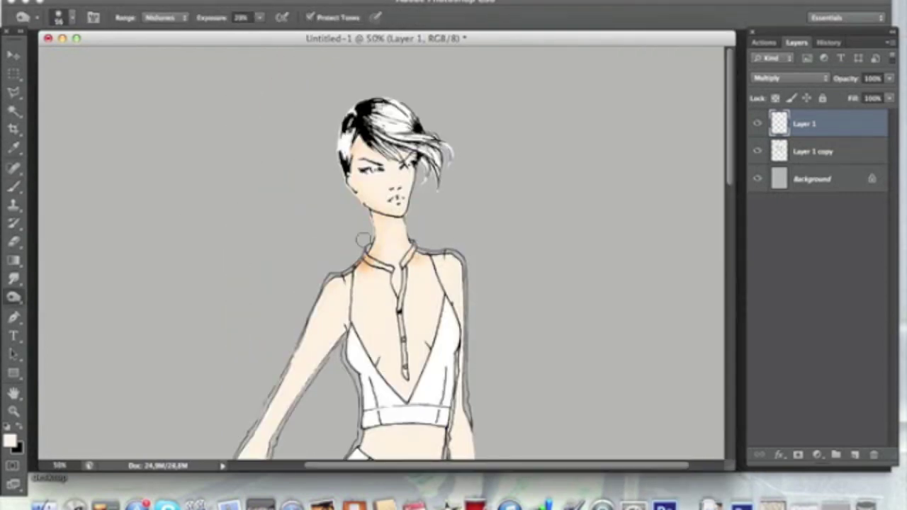
pyautogui.scroll(-3, 362, 239)
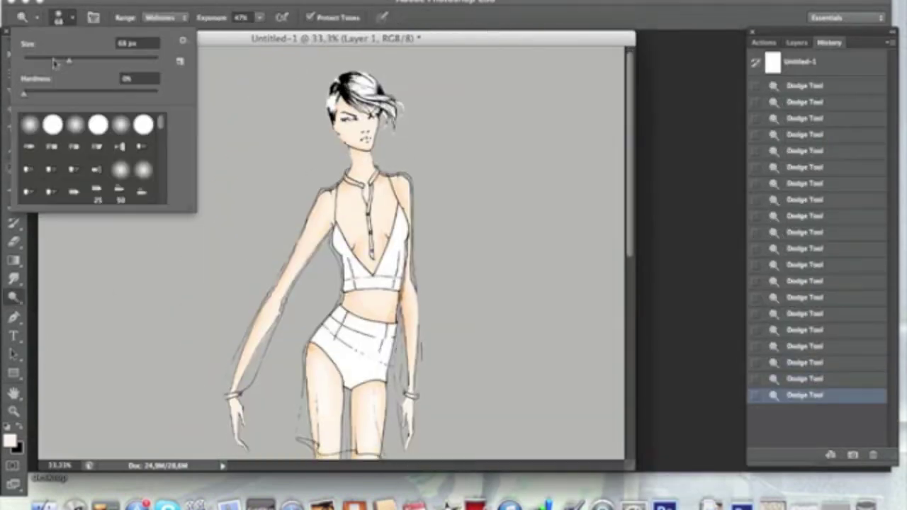
pyautogui.press('Return')
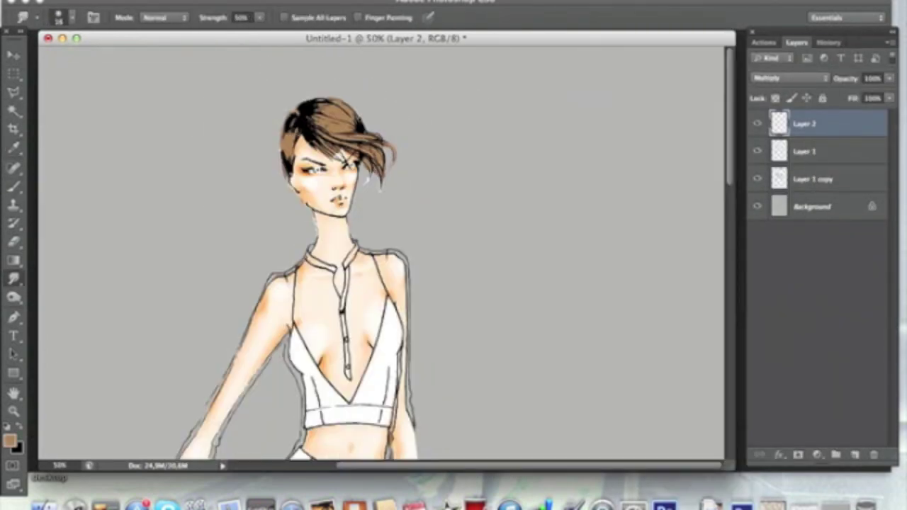
# Step: Erase the excess brown around the fringe tips and dodge highlights into the hair on Layer 2
pyautogui.press('e')
pyautogui.moveTo(391, 161); pyautogui.dragTo(378, 195)
pyautogui.press('o')
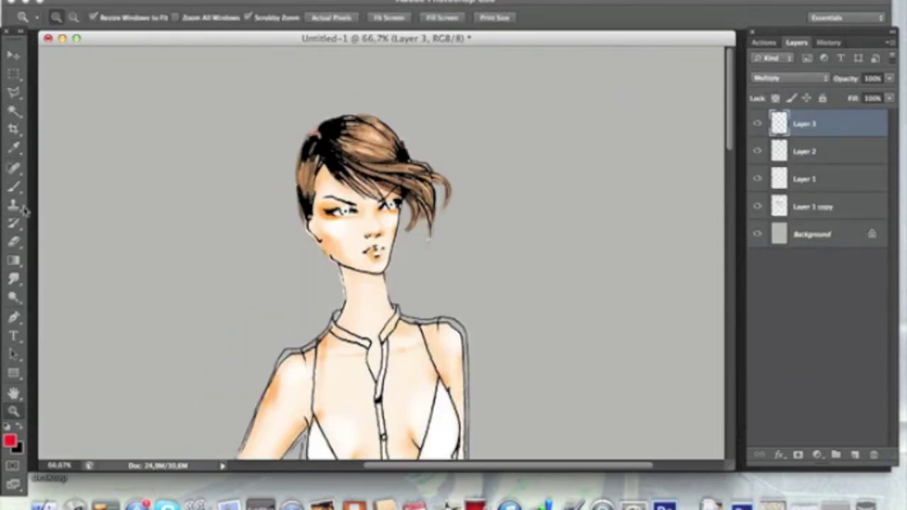
# Step: Paint the lips red and the eyes green on separate layers
pyautogui.press('b')
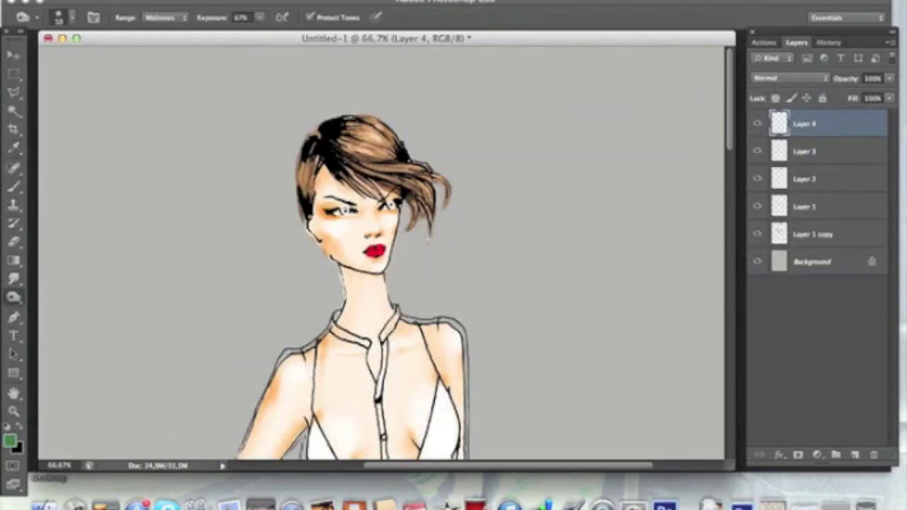
pyautogui.press('b')
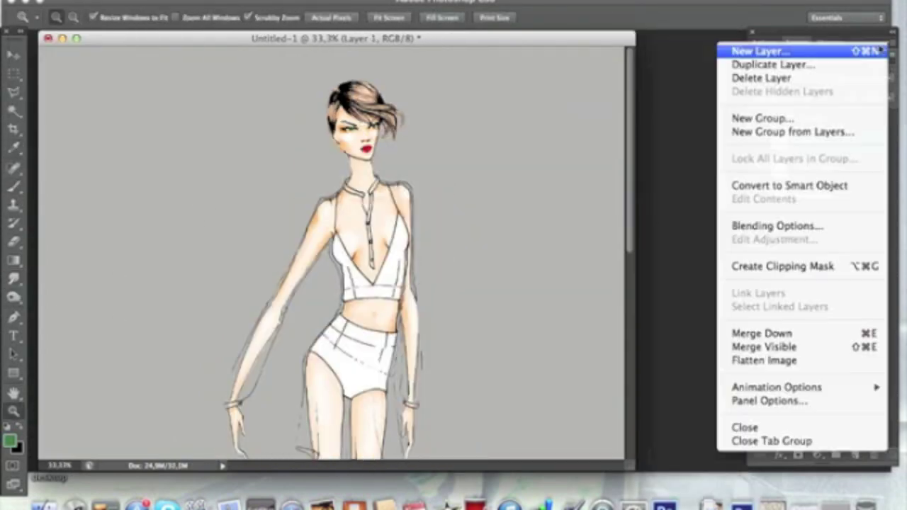
# Step: Create a new layer named underwear above Layer 1
pyautogui.click(762, 51)
pyautogui.write('underwear')
pyautogui.click(595, 186)
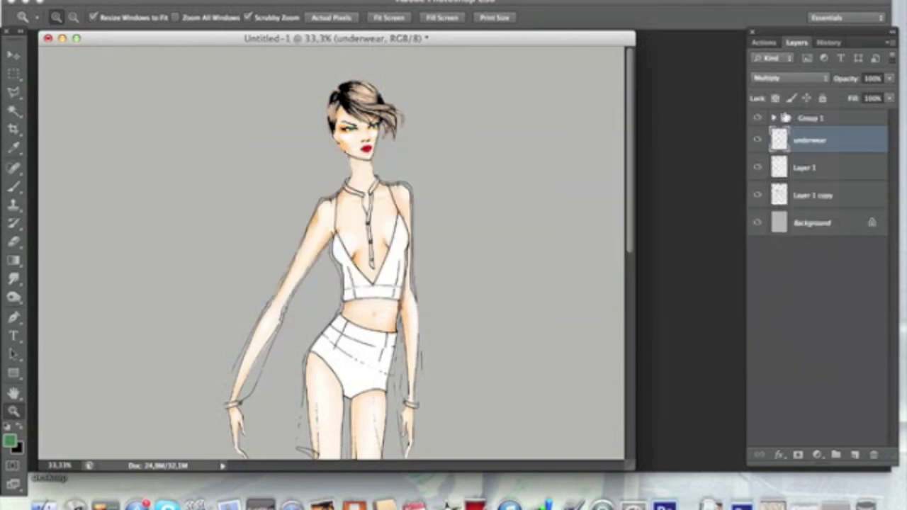
# Step: Lasso the bra top and the high-waisted briefs together and fill them with dark grey on the underwear layer
pyautogui.click(10, 441)
pyautogui.moveTo(271, 204); pyautogui.dragTo(270, 234)
pyautogui.click(595, 102)
pyautogui.press('l')
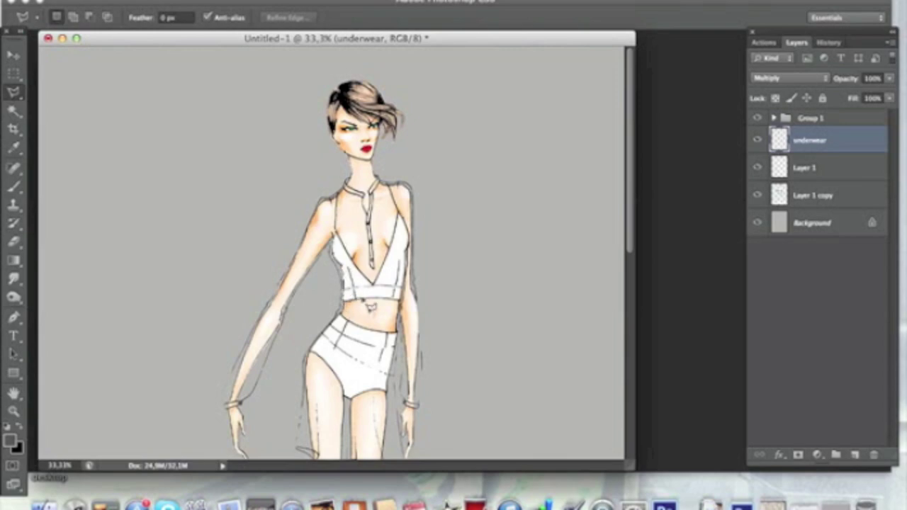
pyautogui.press('shift')
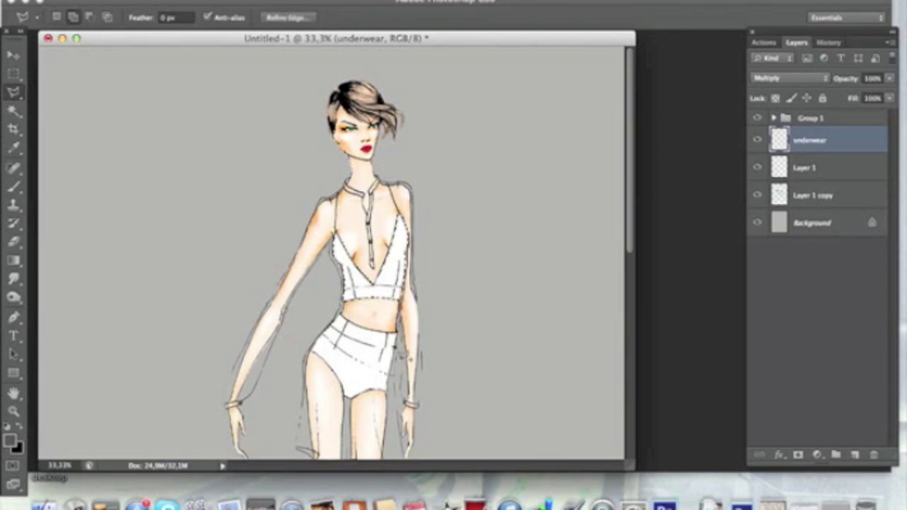
pyautogui.click(146, 209)
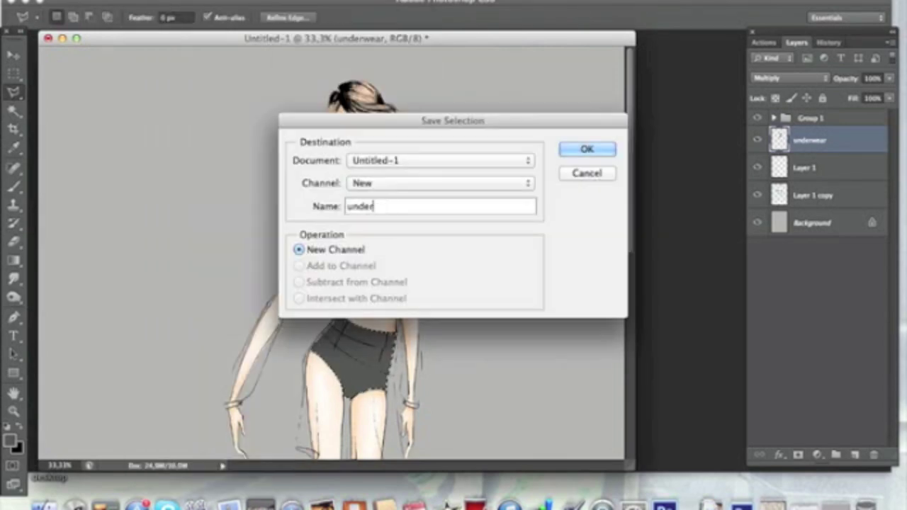
# Step: Save the underwear selection as a new channel and shade the bra top and briefs with burned shadows and dodged highlights
pyautogui.press('Return')
pyautogui.press('o')
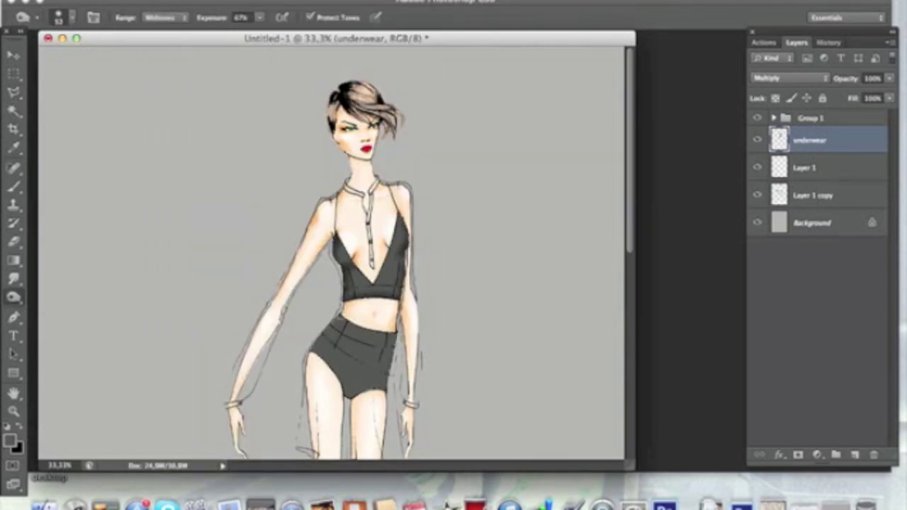
pyautogui.press('r')
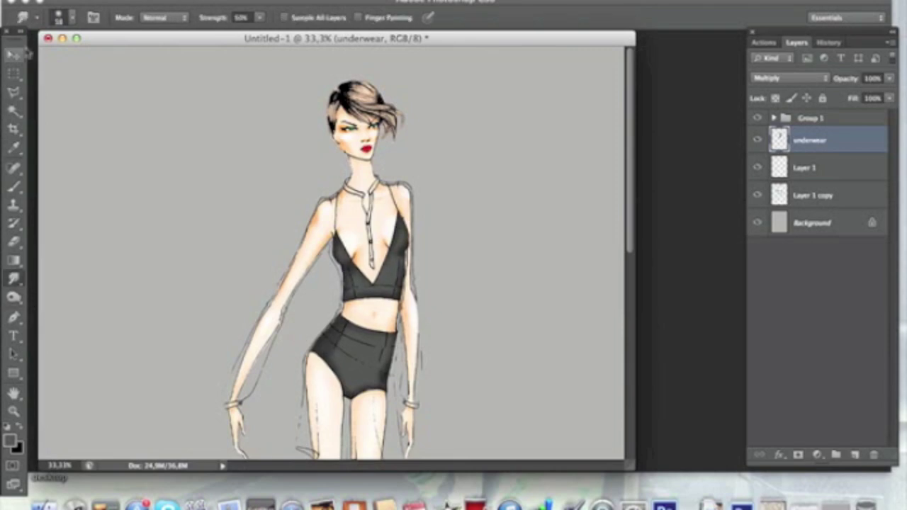
pyautogui.press('o')
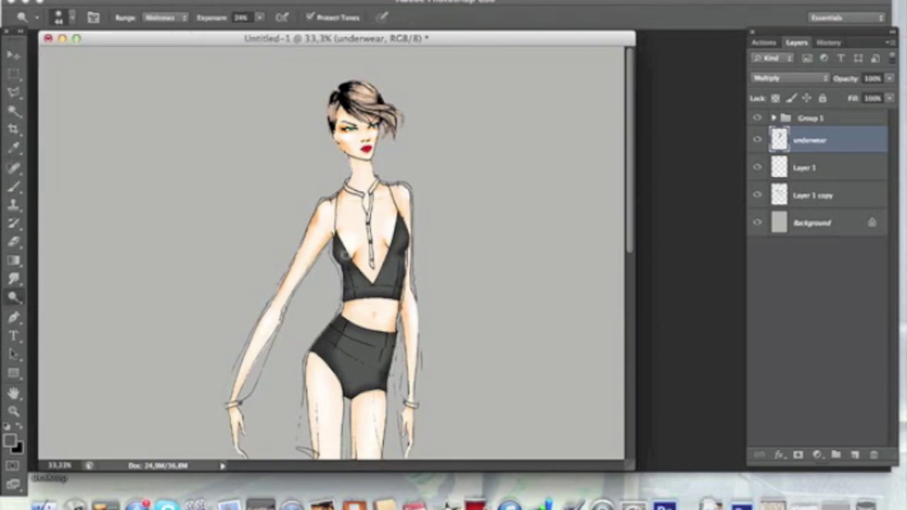
pyautogui.press('r')
pyautogui.press('o')
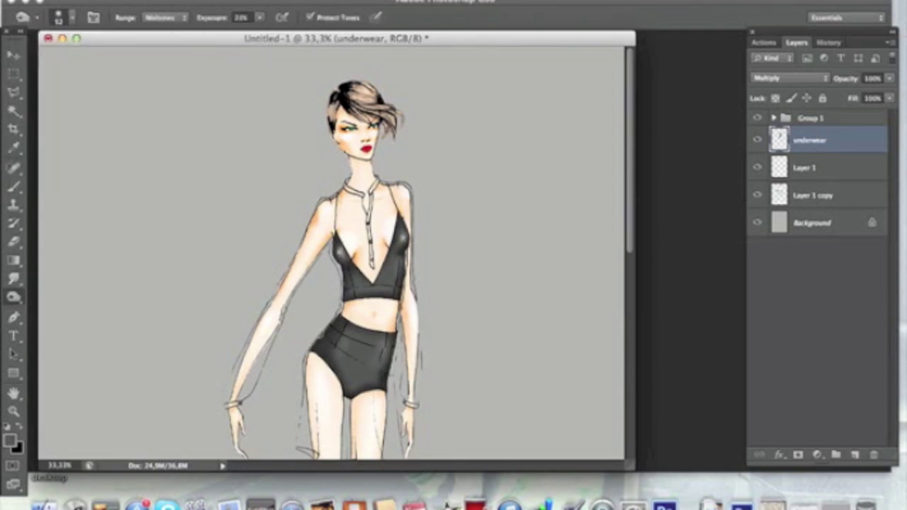
# Step: Bring up the lace pattern image and select the grey ground between the flowers on Background copy with the Magic Wand
pyautogui.scroll(-2, 328, 308)
pyautogui.click(837, 496)
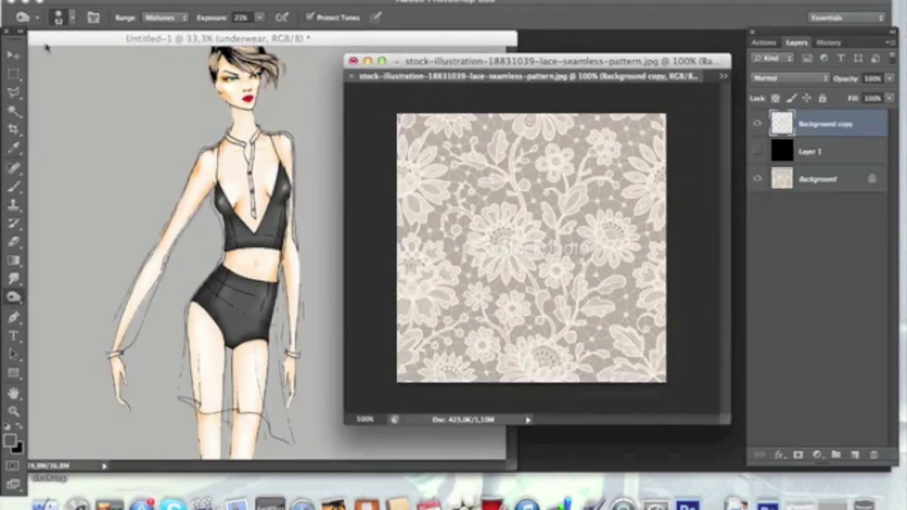
pyautogui.press('w')
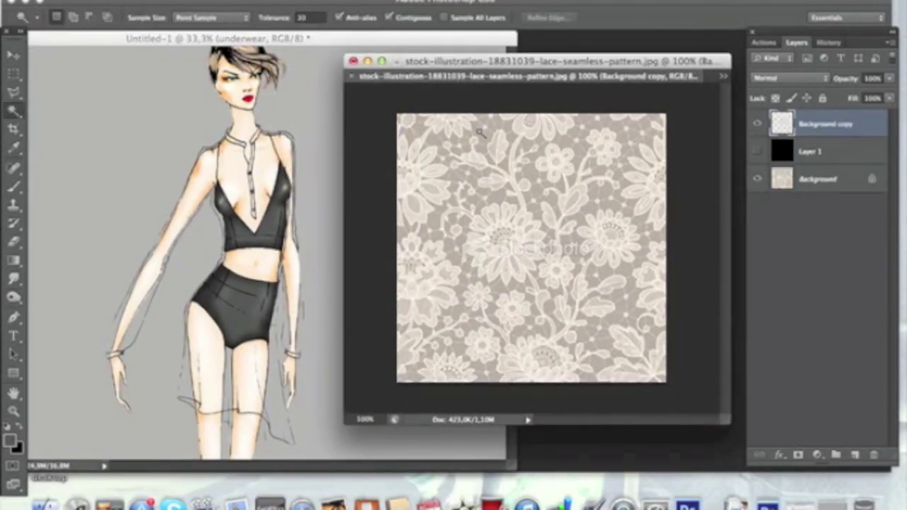
pyautogui.click(483, 133)
pyautogui.click(476, 170)
pyautogui.click(408, 134)
pyautogui.click(522, 200)
pyautogui.click(587, 212)
pyautogui.click(630, 224)
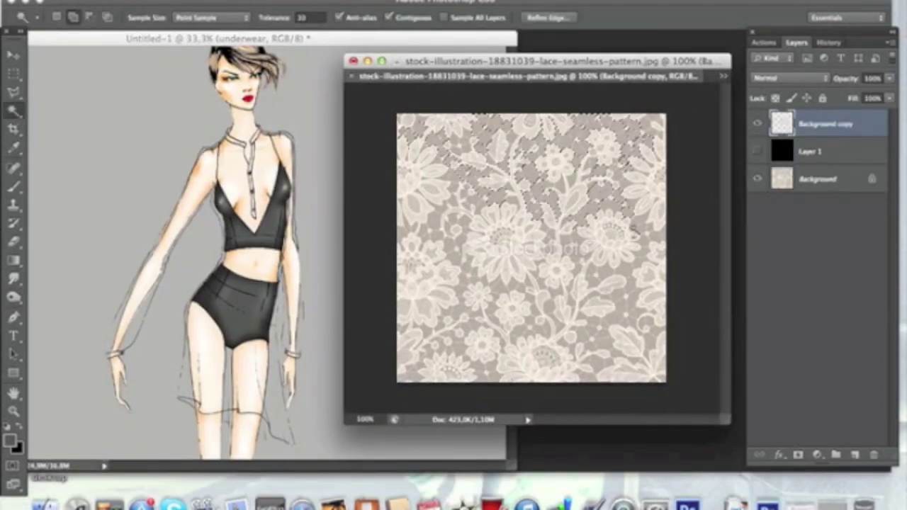
pyautogui.click(574, 264)
pyautogui.click(474, 203)
pyautogui.click(454, 298)
pyautogui.click(593, 330)
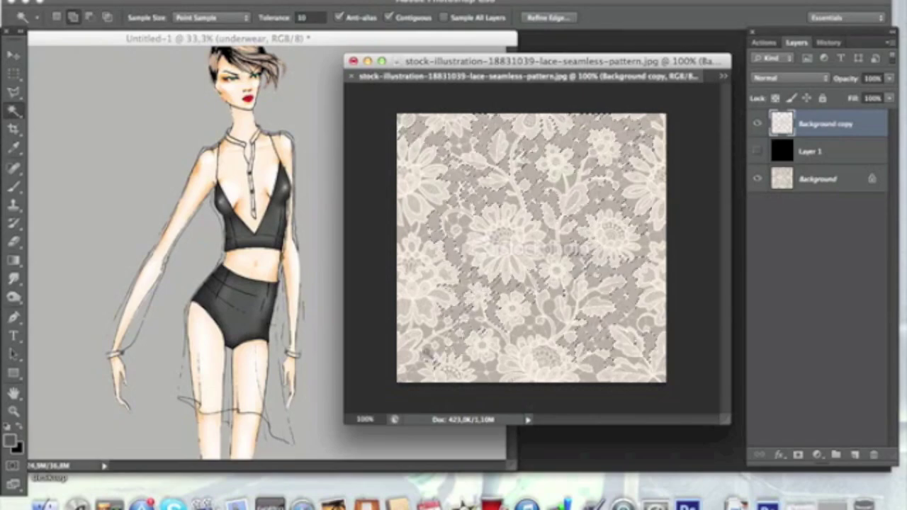
pyautogui.click(431, 347)
# Step: Extend the selection to all matching grey ground, delete it from Background copy, deselect, and show the black Layer 1 behind the lace
pyautogui.click(405, 1)
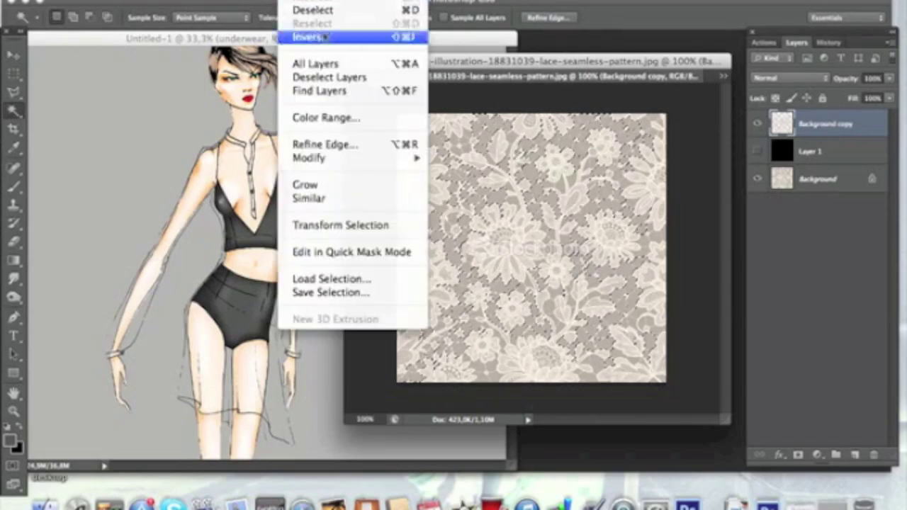
pyautogui.click(435, 277)
pyautogui.click(434, 185)
pyautogui.click(434, 187)
pyautogui.press('Return')
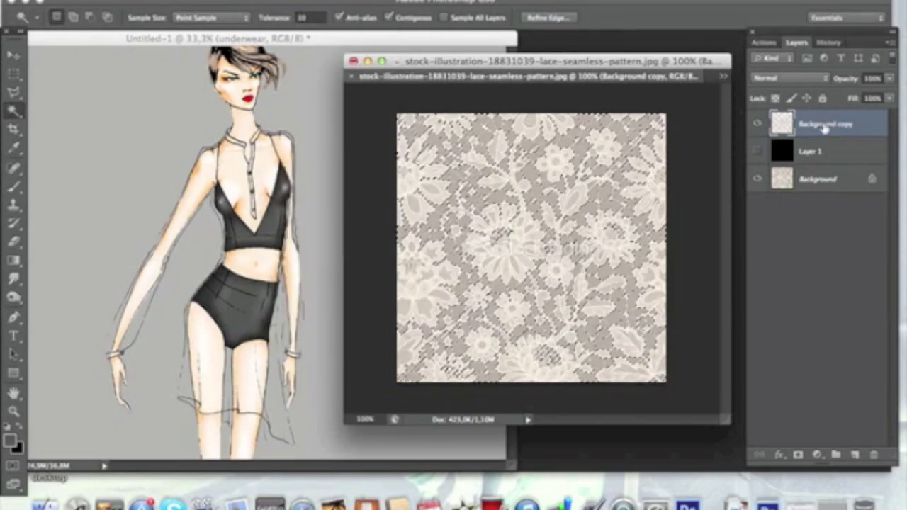
pyautogui.click(757, 150)
pyautogui.press('super+d')
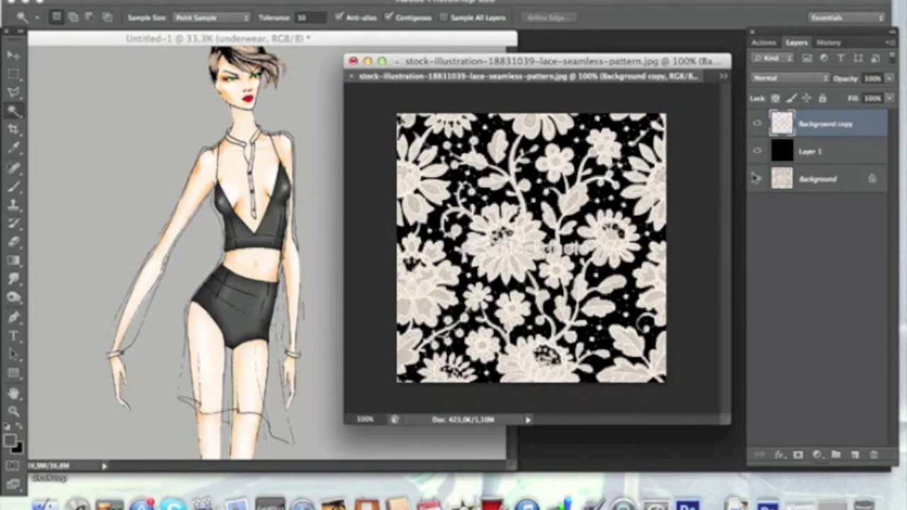
# Step: Delete Layer 1 and the Background layer so only the cut-out lace is left in the pattern file
pyautogui.click(757, 151)
pyautogui.click(811, 151)
pyautogui.keyDown('shift'); pyautogui.click(818, 183); pyautogui.keyUp('shift')
pyautogui.press('Delete')
# Step: Select the entire transparent lace tile and define it as a pattern named "my la"
pyautogui.click(14, 75)
pyautogui.moveTo(440, 173); pyautogui.dragTo(682, 429)
pyautogui.click(113, 2)
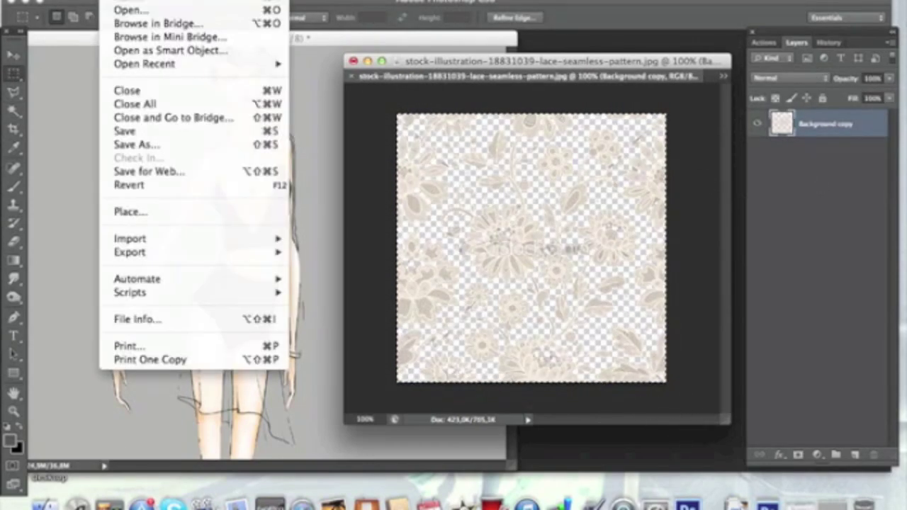
pyautogui.moveTo(146, 1)
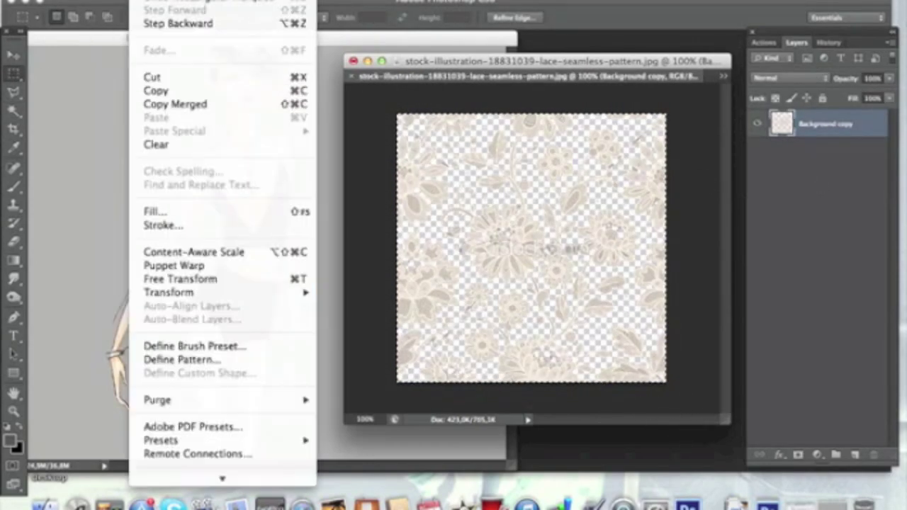
pyautogui.click(192, 361)
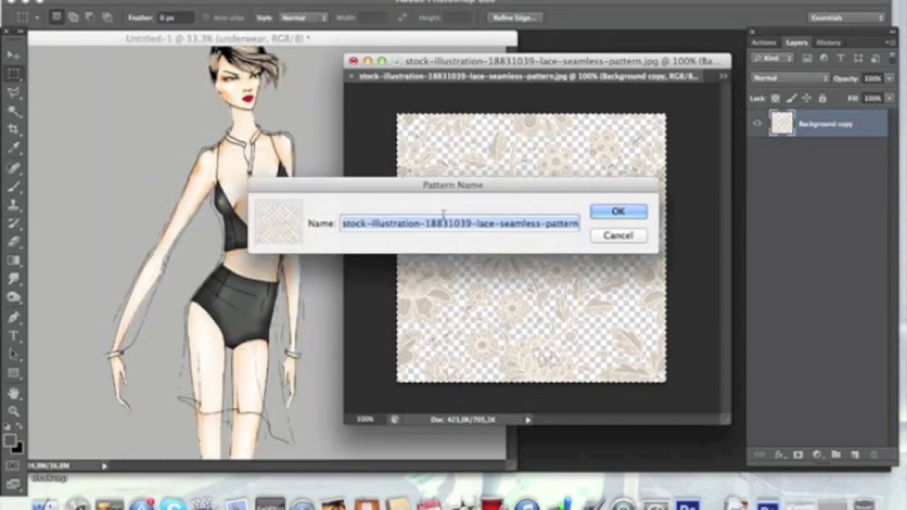
pyautogui.write('my la')
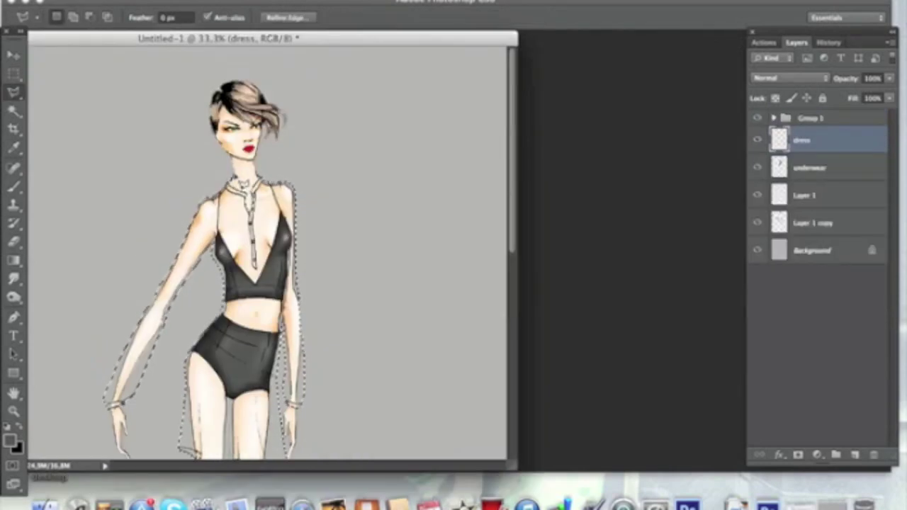
# Step: Save the dress outline selection as a new channel named dress
pyautogui.scroll(-2, 237, 177)
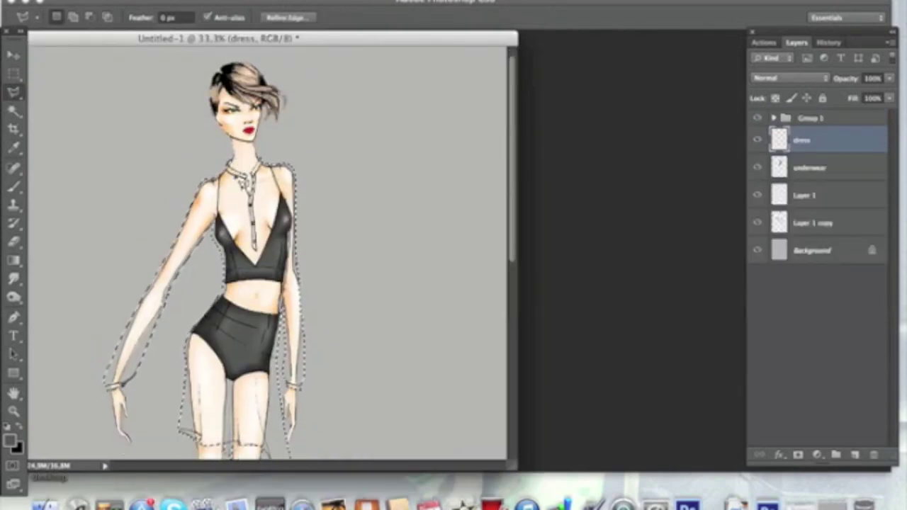
pyautogui.scroll(-2, 241, 181)
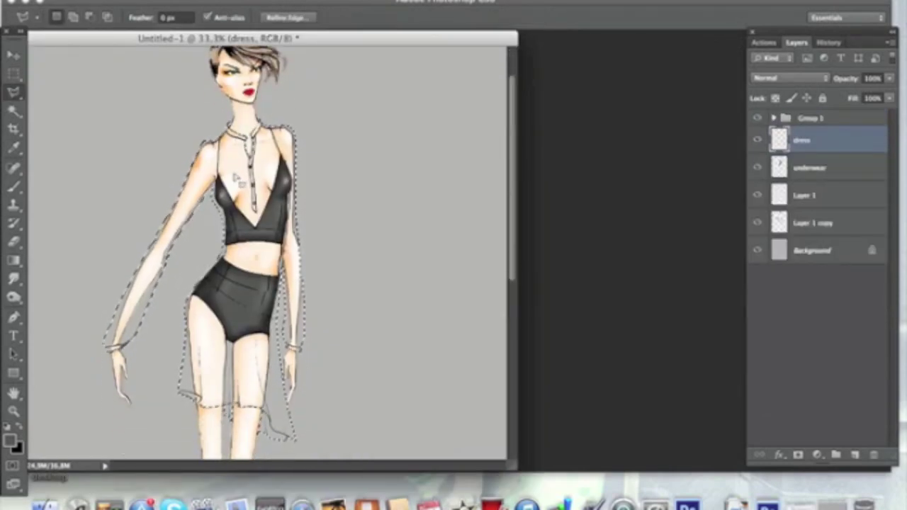
pyautogui.click(298, 1)
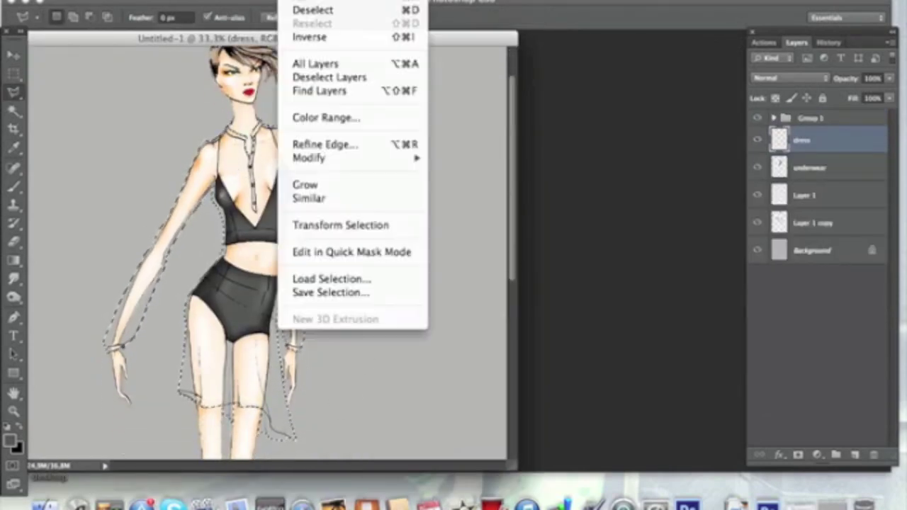
pyautogui.click(331, 292)
pyautogui.write('dress')
pyautogui.press('Return')
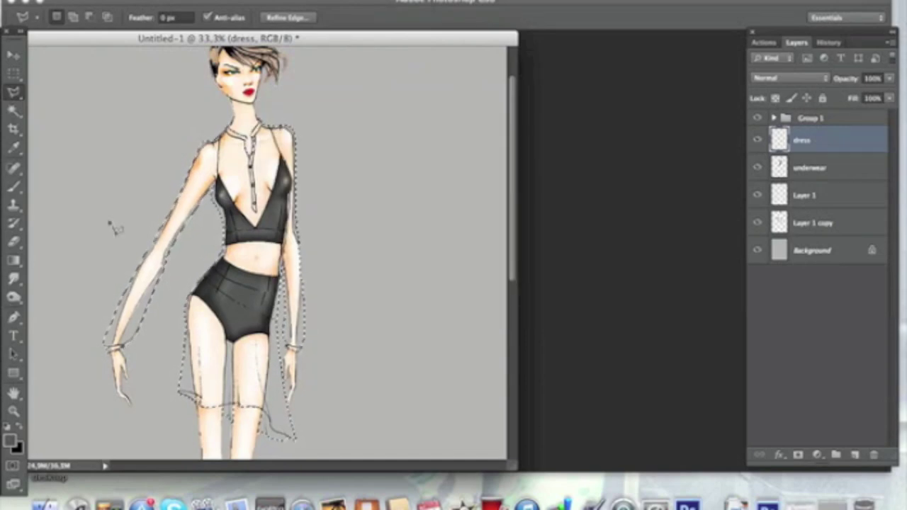
# Step: Set the foreground color to white and fill the dress selection with it on the dress layer at 100% opacity
pyautogui.press('i')
pyautogui.click(10, 441)
pyautogui.click(569, 105)
pyautogui.click(7, 426)
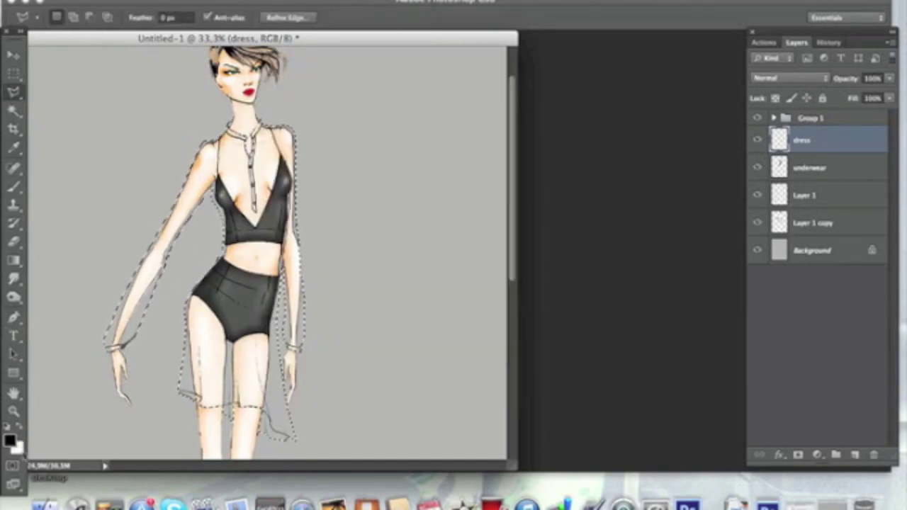
pyautogui.click(20, 427)
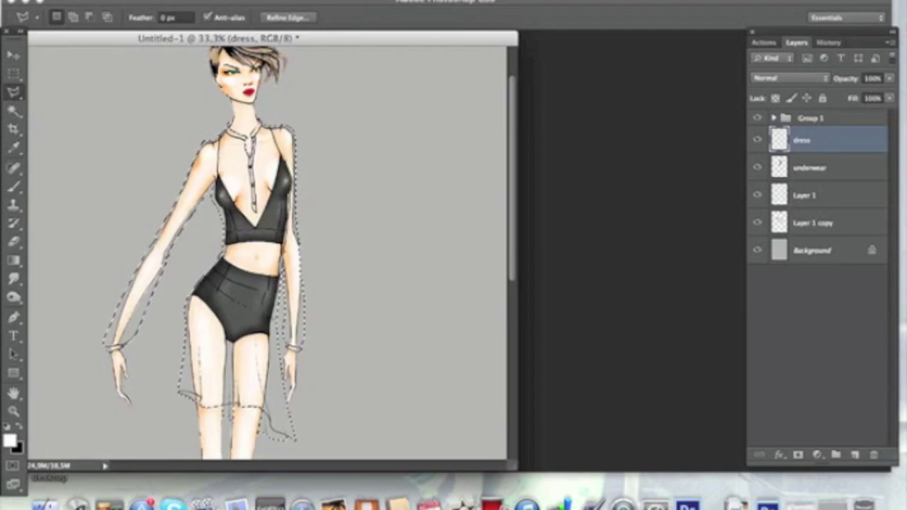
pyautogui.click(149, 1)
pyautogui.click(170, 209)
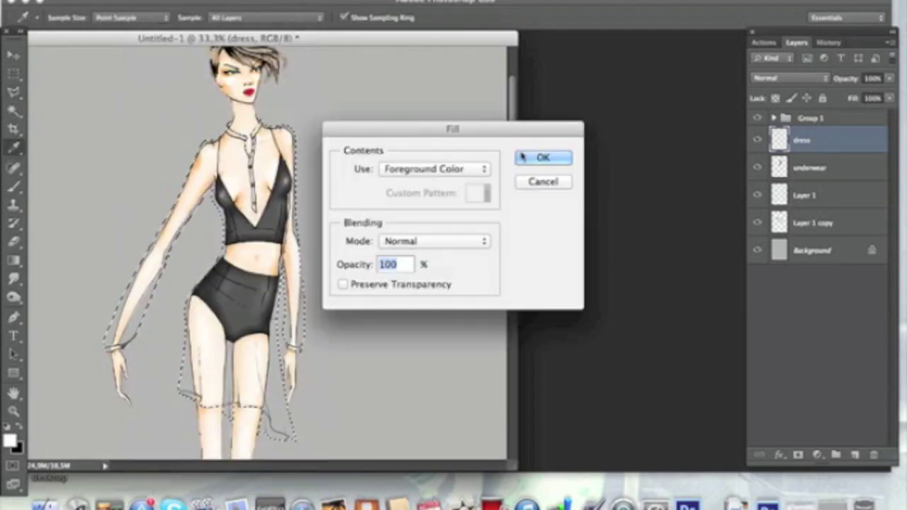
pyautogui.click(525, 158)
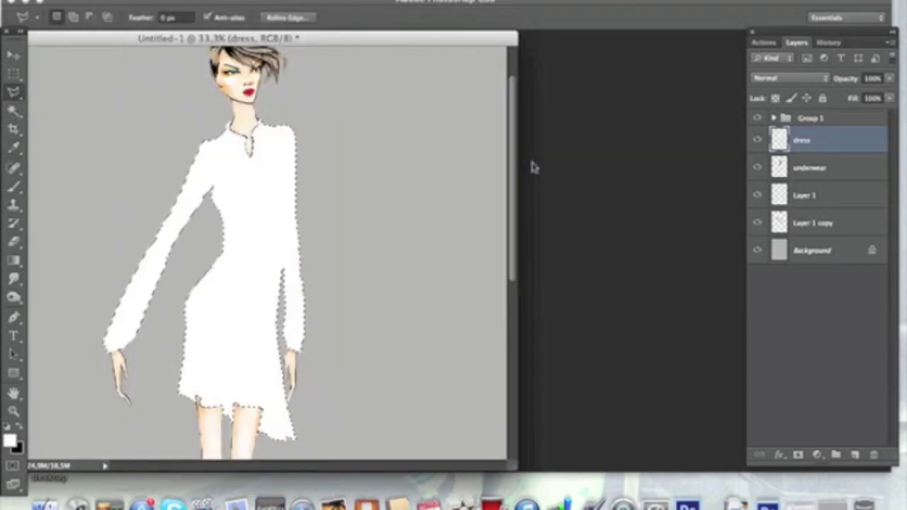
# Step: Apply a Pattern Overlay with the new lace pattern to the dress layer, scaled to about 43%
pyautogui.doubleClick(843, 145)
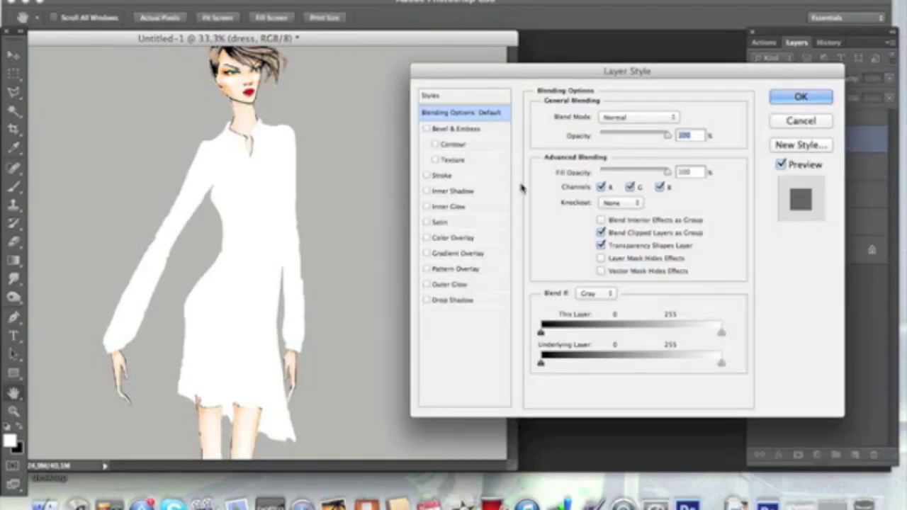
pyautogui.click(476, 268)
pyautogui.click(625, 169)
pyautogui.click(631, 263)
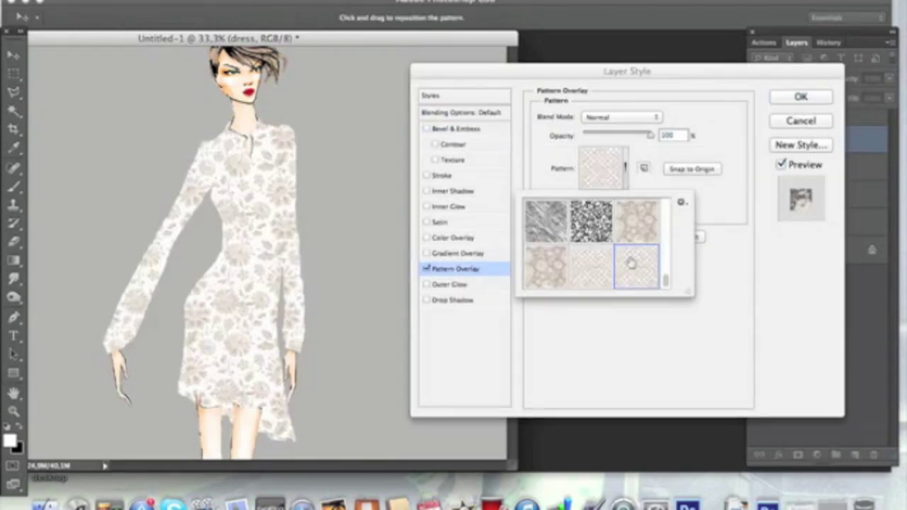
pyautogui.click(658, 190)
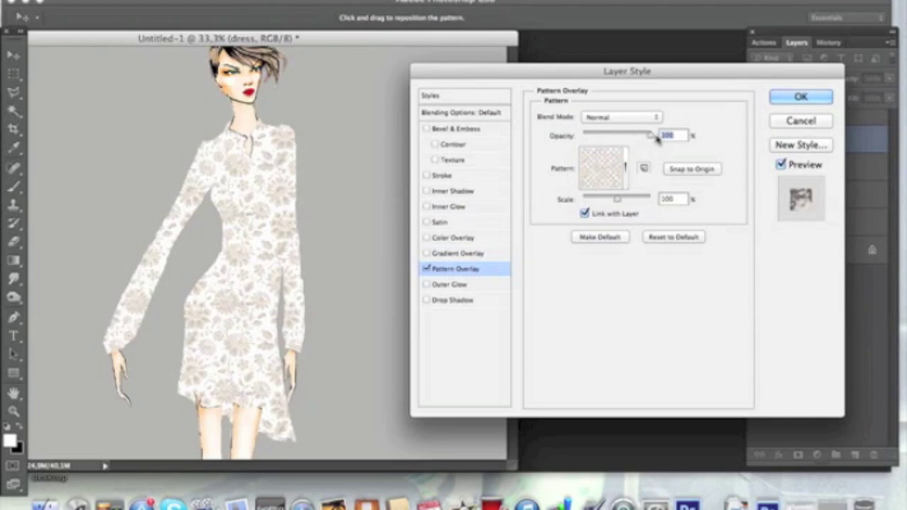
pyautogui.moveTo(617, 203); pyautogui.dragTo(598, 201)
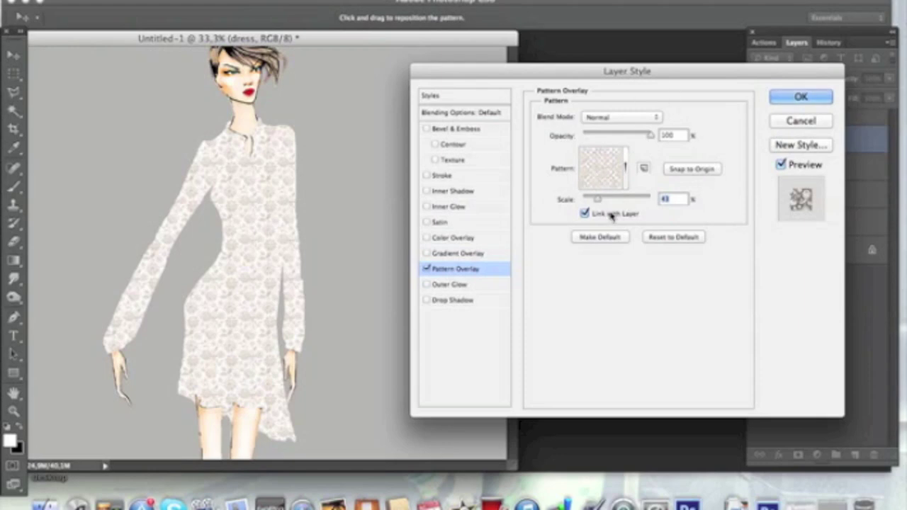
pyautogui.click(783, 101)
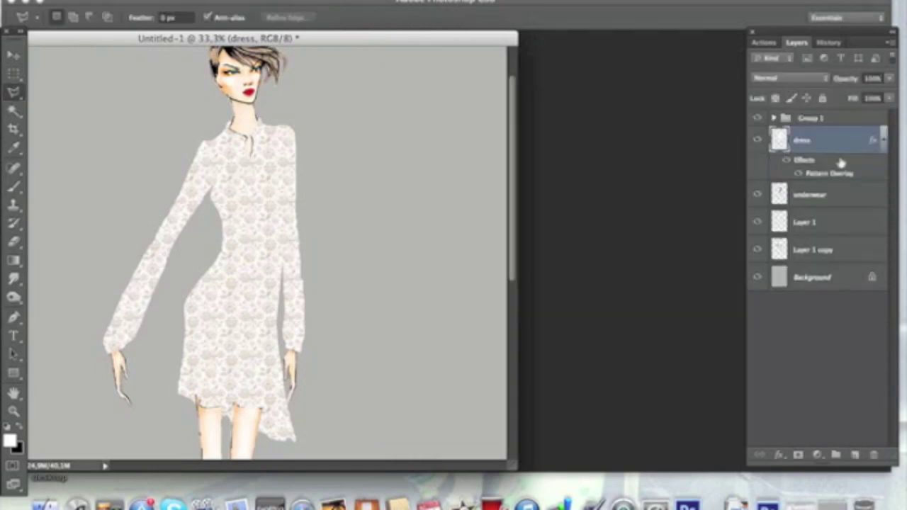
# Step: Lower the dress layer's Fill Opacity to 0% in its blending options so only the lace overlay covers the figure
pyautogui.doubleClick(812, 163)
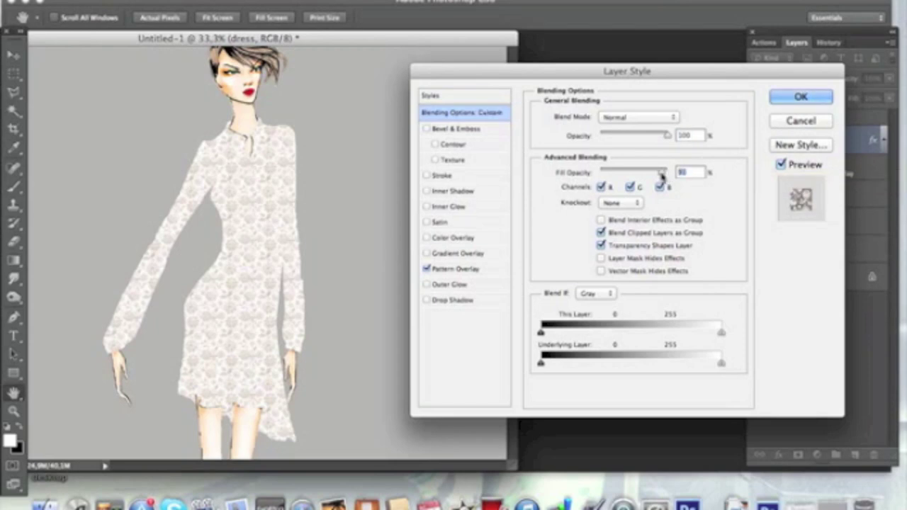
pyautogui.moveTo(663, 176); pyautogui.dragTo(598, 181)
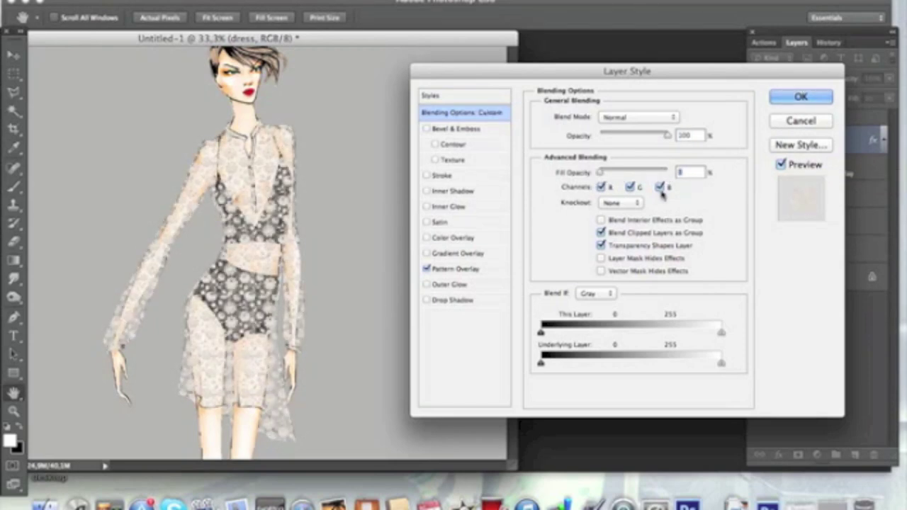
pyautogui.click(787, 99)
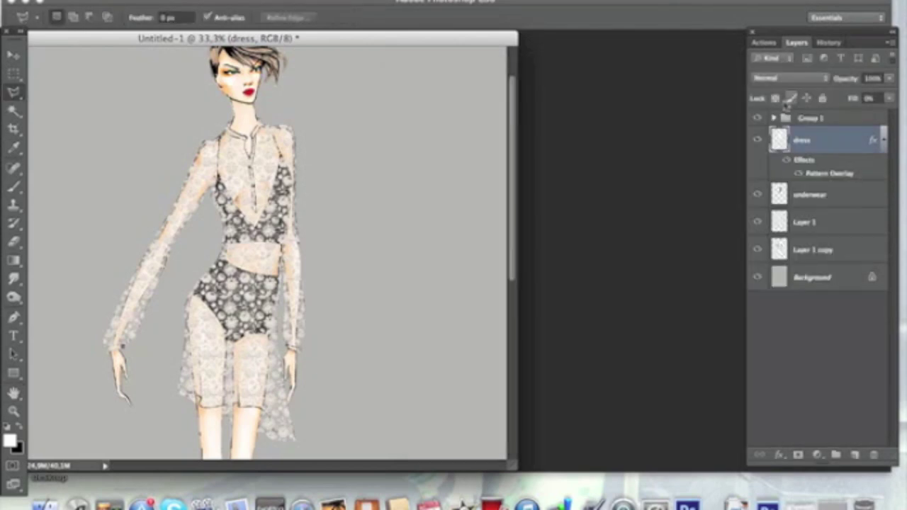
# Step: Enlarge the lace motif by adjusting the Pattern Overlay scale on the dress layer
pyautogui.doubleClick(830, 144)
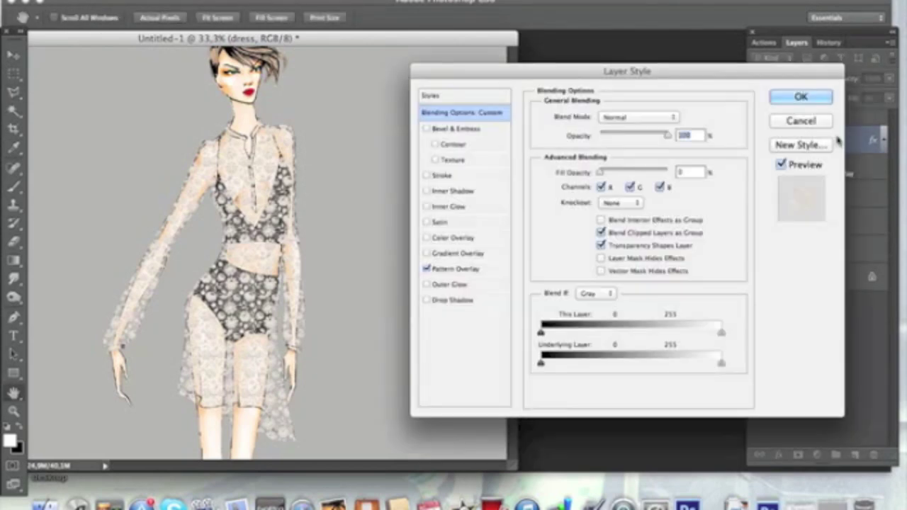
pyautogui.click(461, 269)
pyautogui.moveTo(611, 205)
pyautogui.mouseDown()
pyautogui.moveTo(599, 204)
pyautogui.moveTo(634, 202)
pyautogui.moveTo(604, 202)
pyautogui.mouseUp()
pyautogui.click(800, 96)
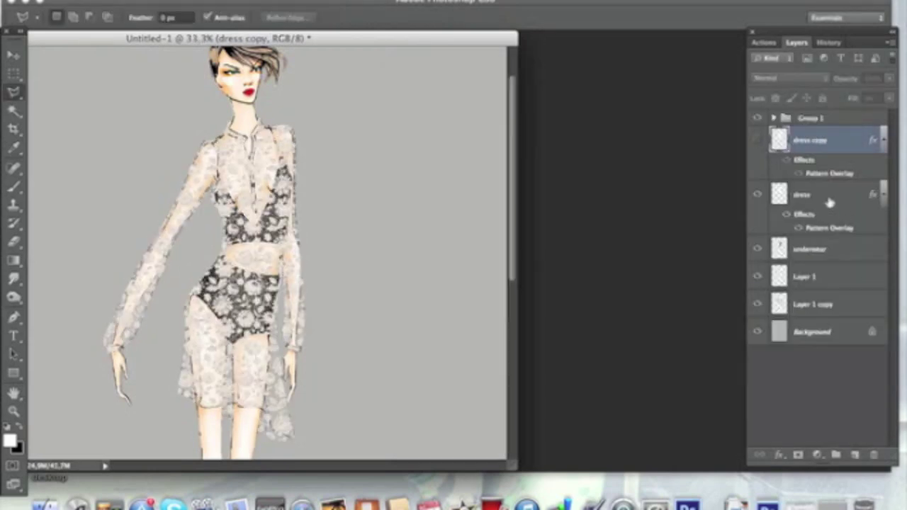
# Step: Rasterize the layer style of the dress layer and select the Burn tool for shading the lace
pyautogui.click(828, 204)
pyautogui.rightClick(829, 204)
pyautogui.click(719, 158)
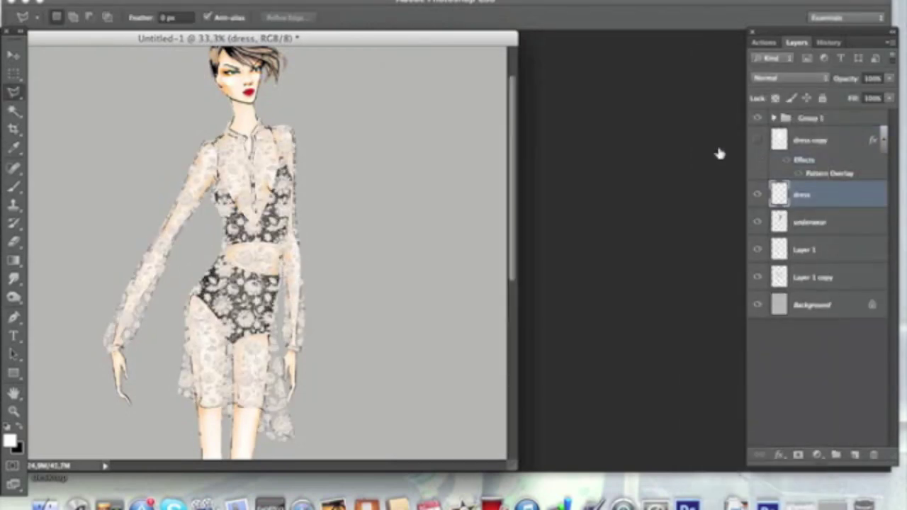
pyautogui.click(14, 297)
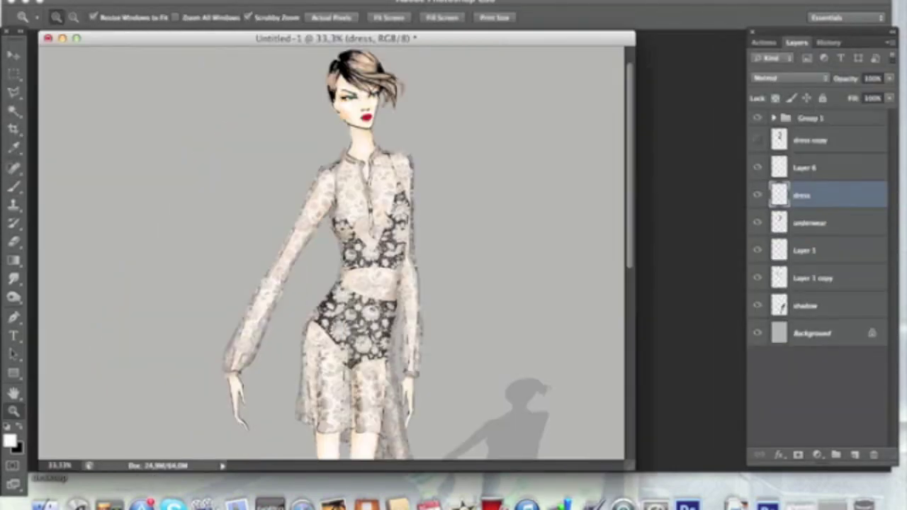
# Step: Recolor the dress layer with Hue/Saturation, setting Hue to -74 and lowering Lightness until the lace is nearly black
pyautogui.click(181, 0)
pyautogui.moveTo(190, 28)
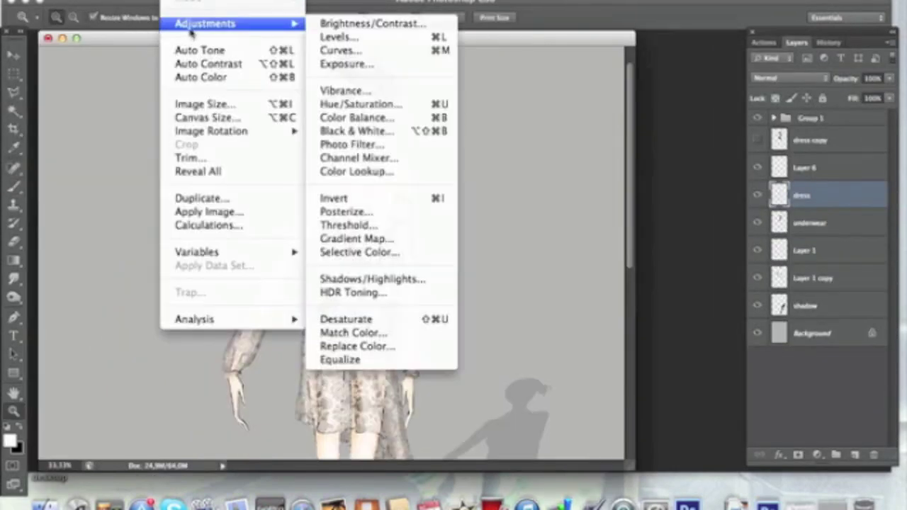
pyautogui.click(357, 104)
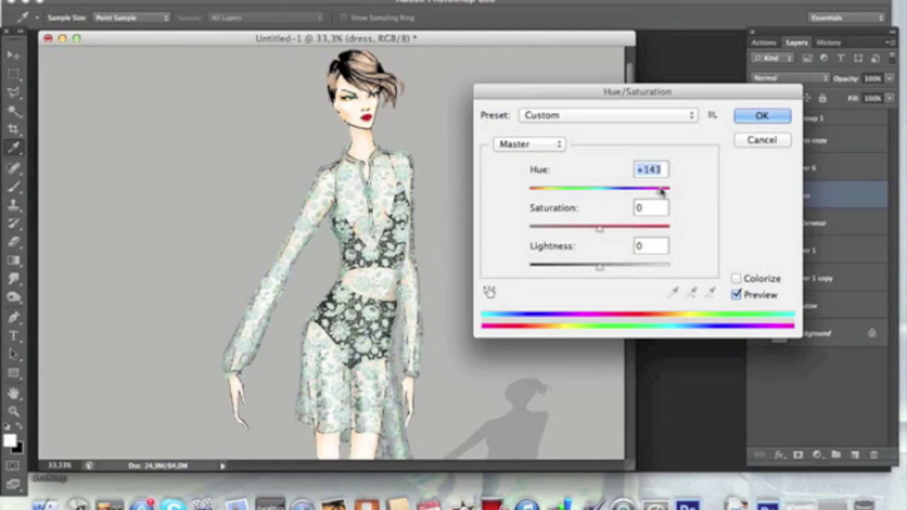
pyautogui.moveTo(661, 190); pyautogui.dragTo(573, 191)
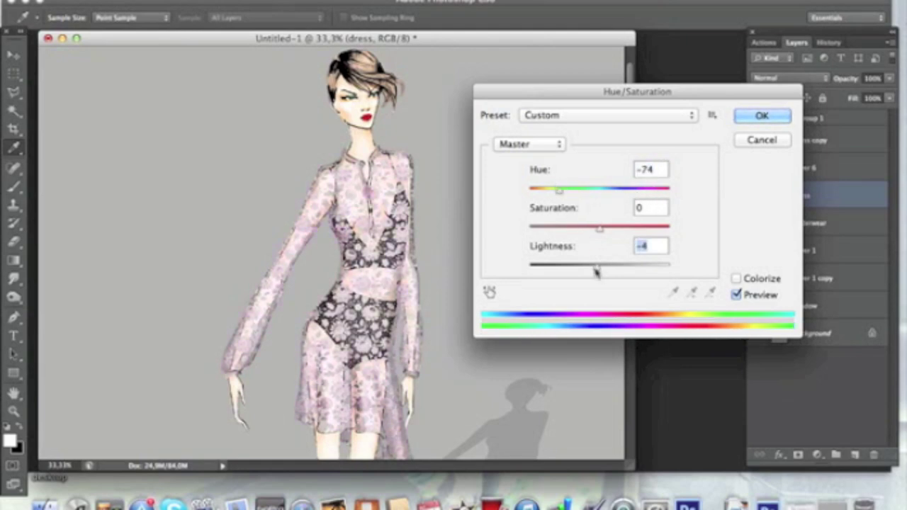
pyautogui.moveTo(596, 271); pyautogui.dragTo(537, 274)
pyautogui.click(760, 117)
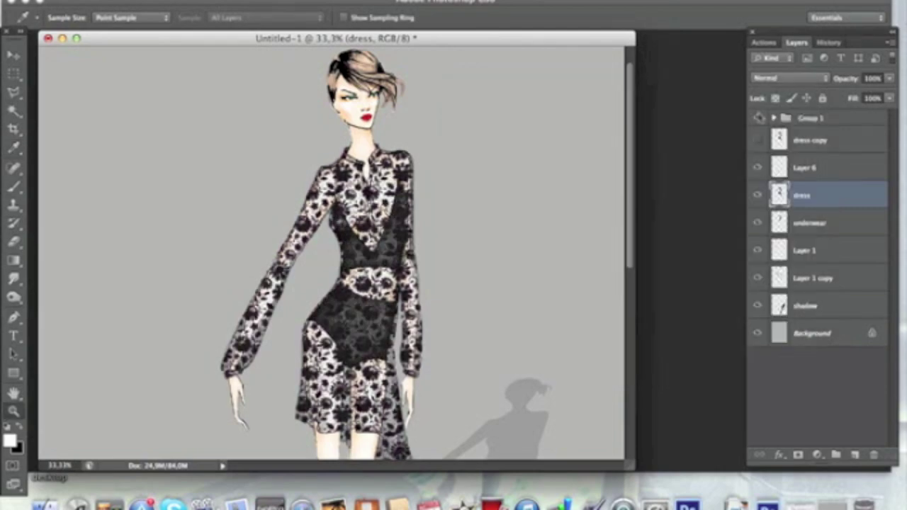